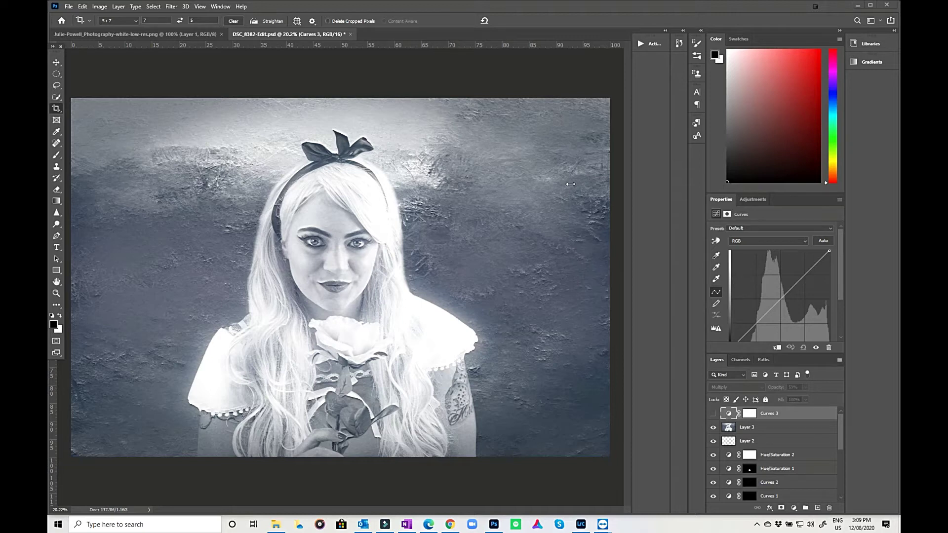
Step: Hide Layer 3 and stamp all visible layers into a new layer above Layer 2
{"action": "left_click", "coordinate": [714, 428]}
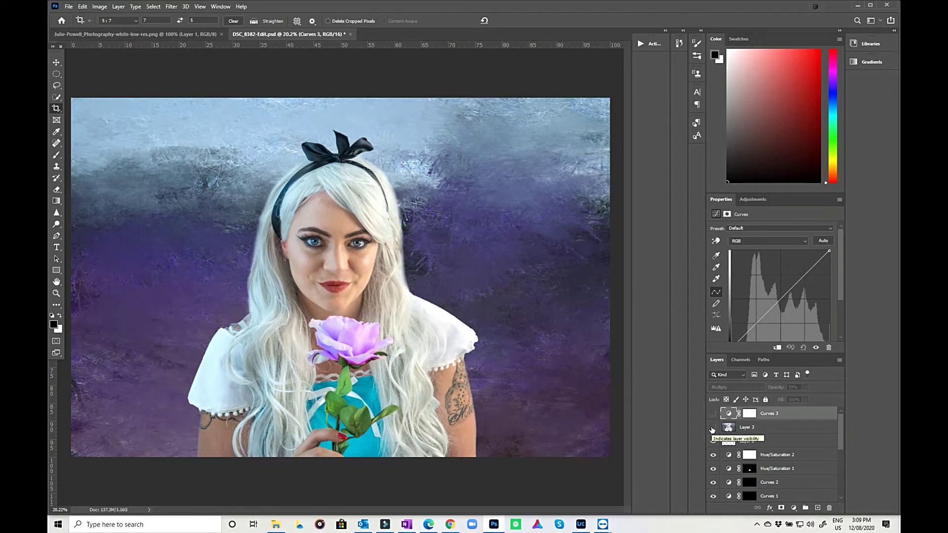
{"action": "left_click", "coordinate": [713, 428]}
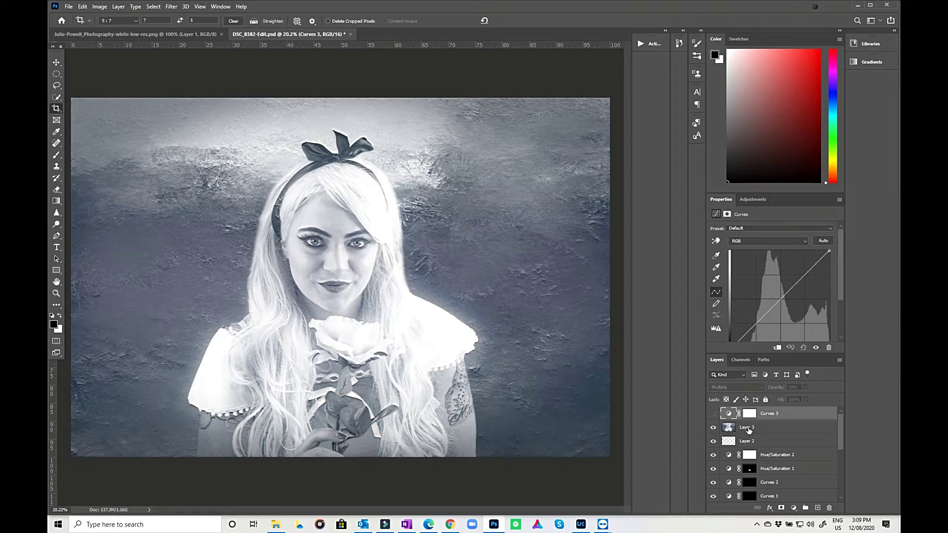
{"action": "left_click", "coordinate": [714, 429]}
{"action": "left_click", "coordinate": [778, 444]}
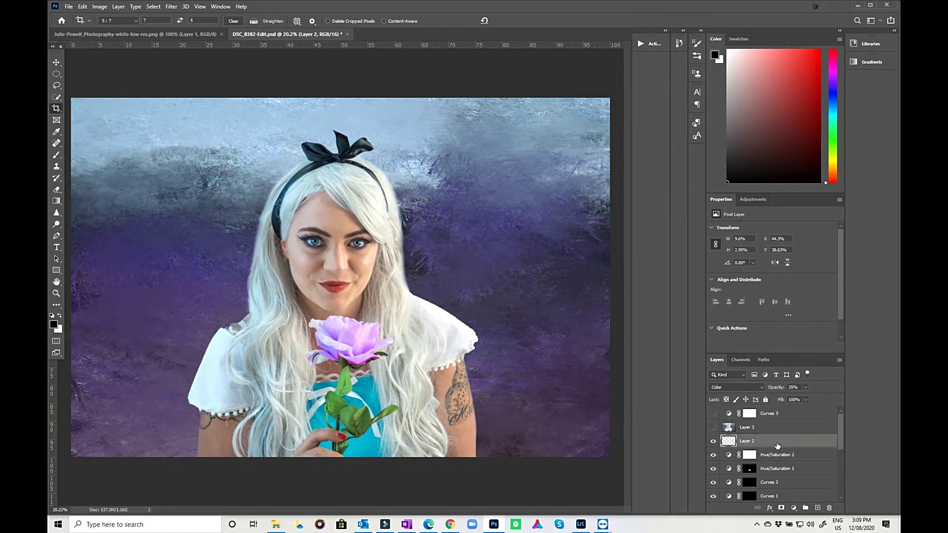
{"action": "key", "text": "ctrl+alt+shift+e"}
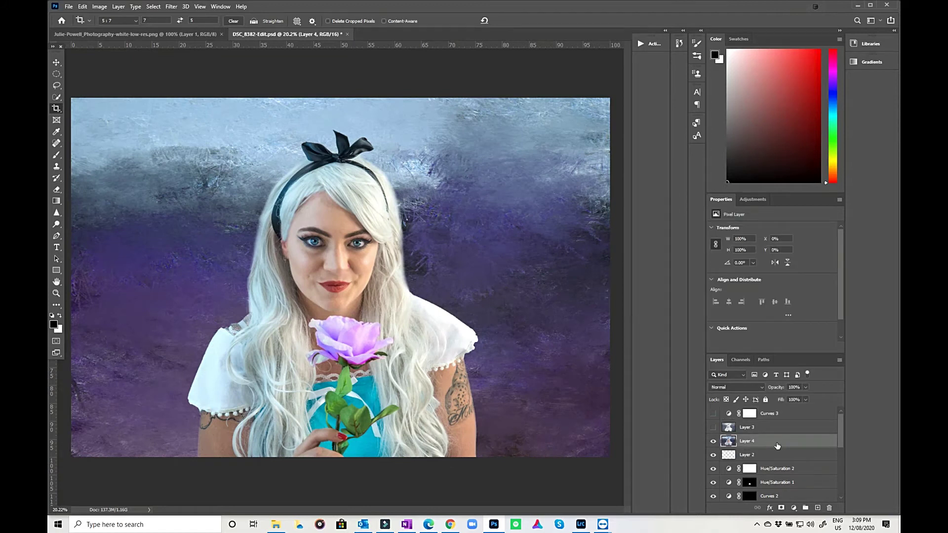
Step: Open the stamped layer in the Boris FX Optics filter plug-in
{"action": "left_click", "coordinate": [173, 7]}
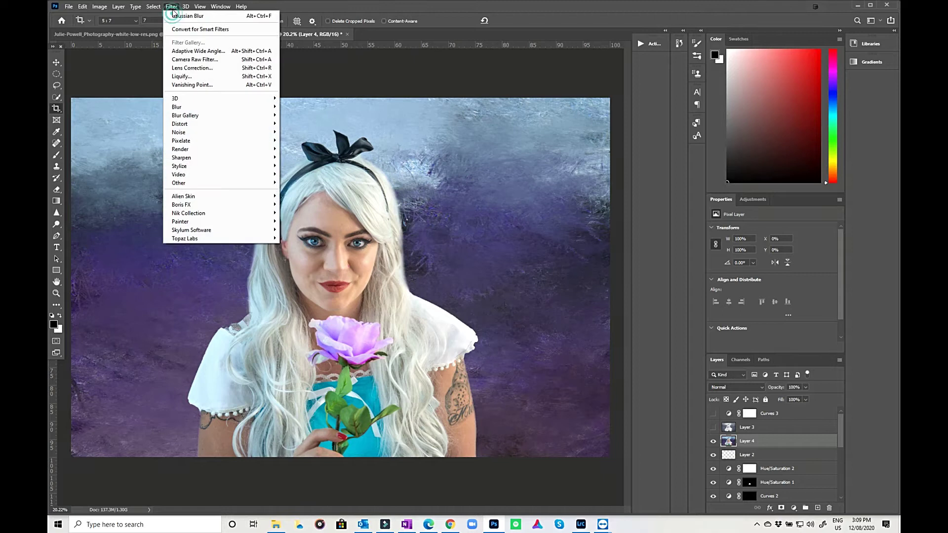
{"action": "mouse_move", "coordinate": [183, 207]}
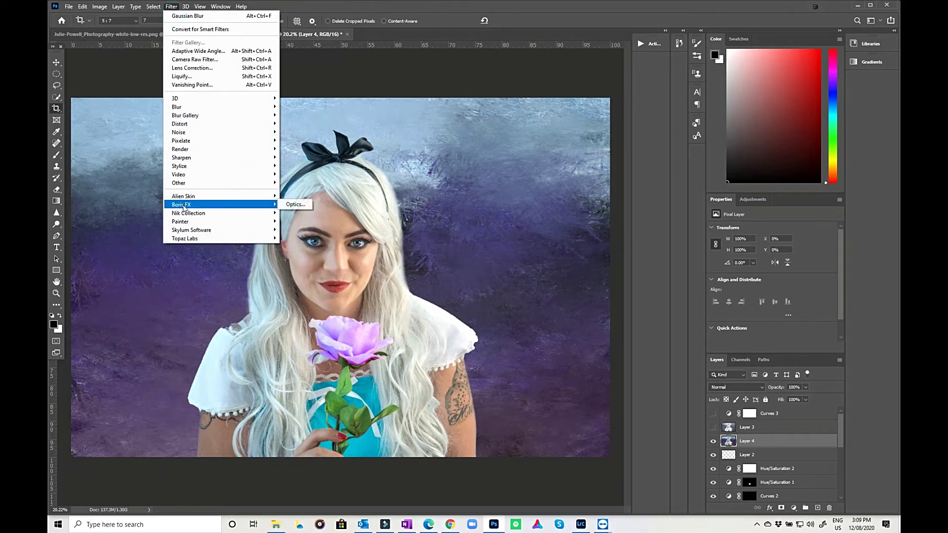
{"action": "left_click", "coordinate": [293, 204]}
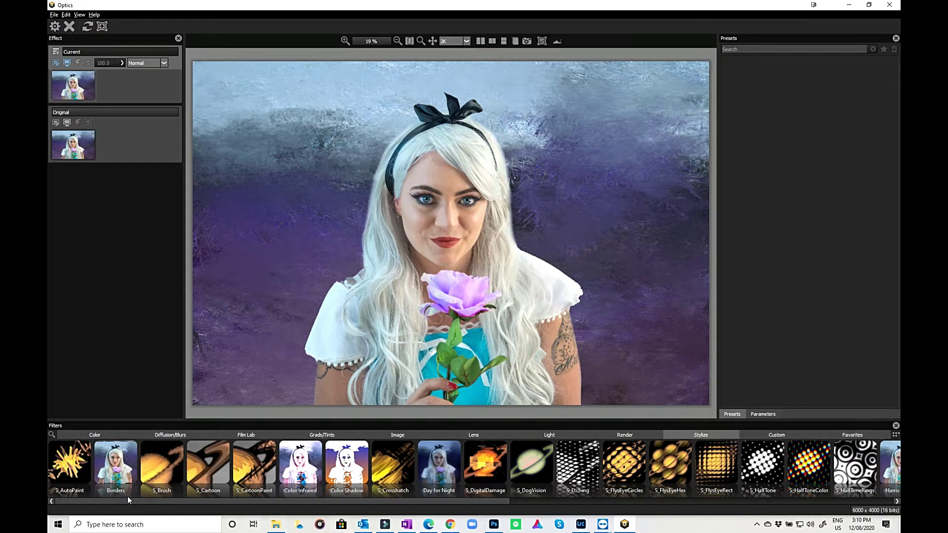
Step: Try the Fluorescent, Kelvin, Black and White and Color Correct filters from the Color category on the portrait
{"action": "left_click_drag", "start_coordinate": [126, 501], "coordinate": [100, 501]}
{"action": "left_click", "coordinate": [99, 435]}
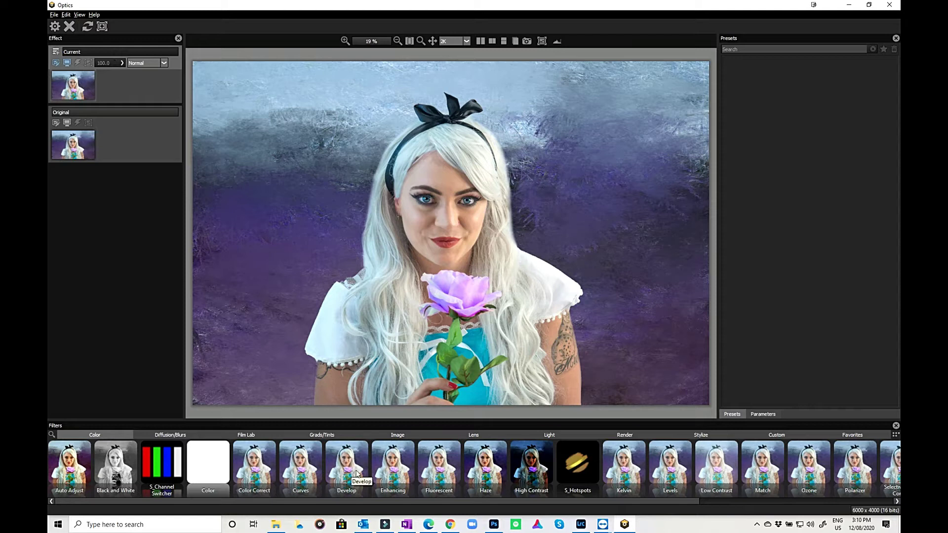
{"action": "left_click", "coordinate": [433, 475]}
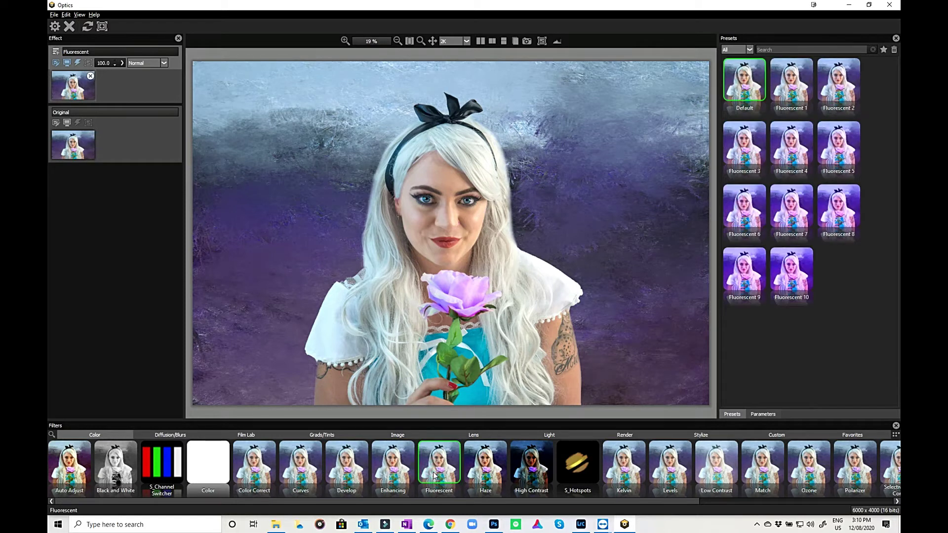
{"action": "left_click", "coordinate": [609, 468]}
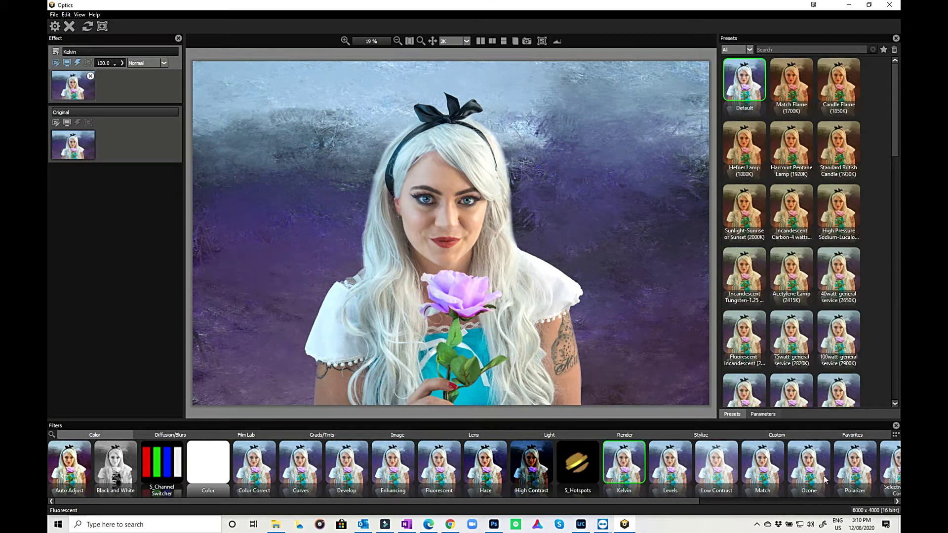
{"action": "left_click_drag", "start_coordinate": [657, 503], "coordinate": [869, 512]}
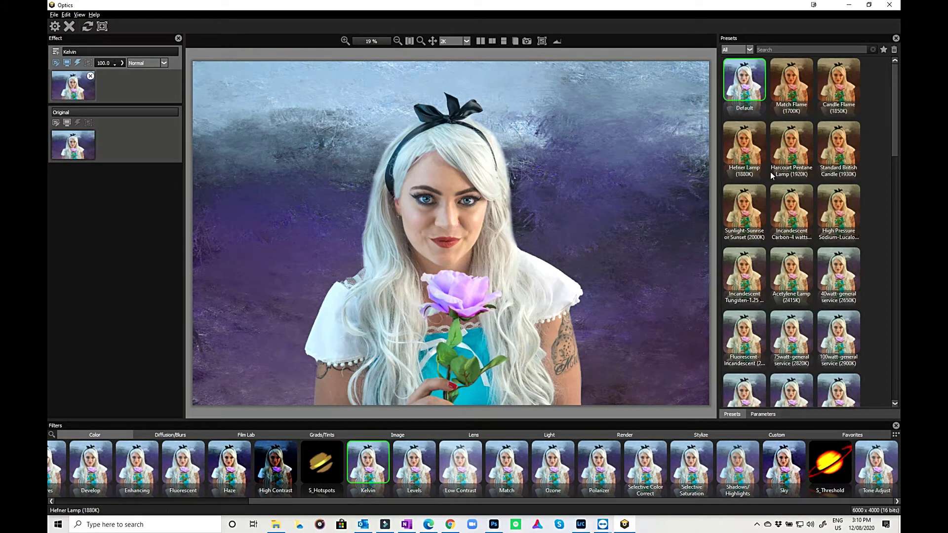
{"action": "left_click_drag", "start_coordinate": [431, 504], "coordinate": [202, 520]}
{"action": "left_click", "coordinate": [104, 474]}
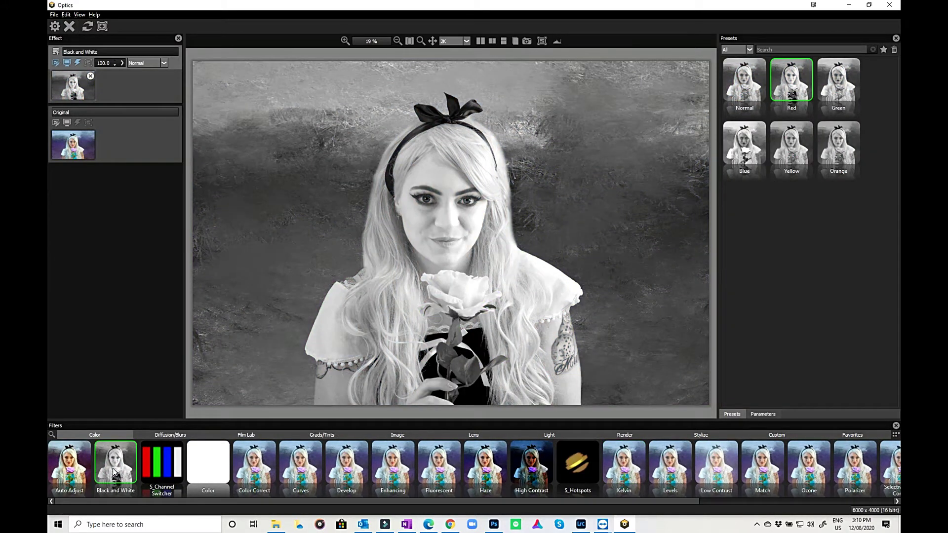
{"action": "left_click", "coordinate": [258, 458]}
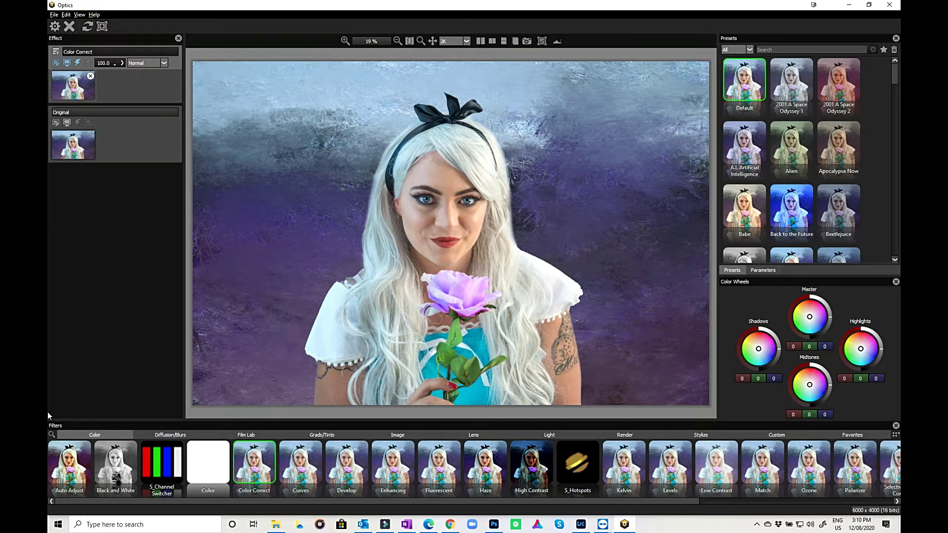
Step: Browse the Diffusion/Blurs filters and apply S_Beauty to the portrait
{"action": "left_click", "coordinate": [166, 435]}
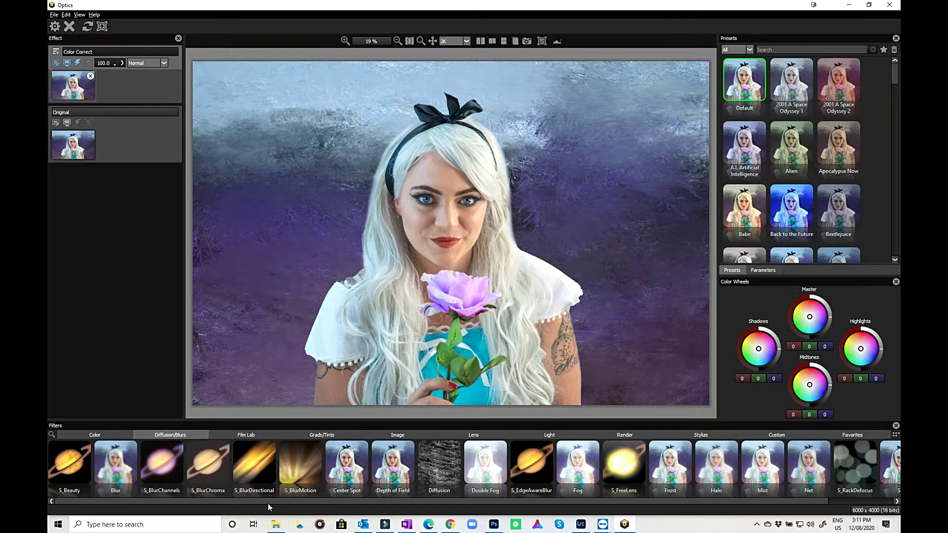
{"action": "left_click_drag", "start_coordinate": [271, 500], "coordinate": [417, 510]}
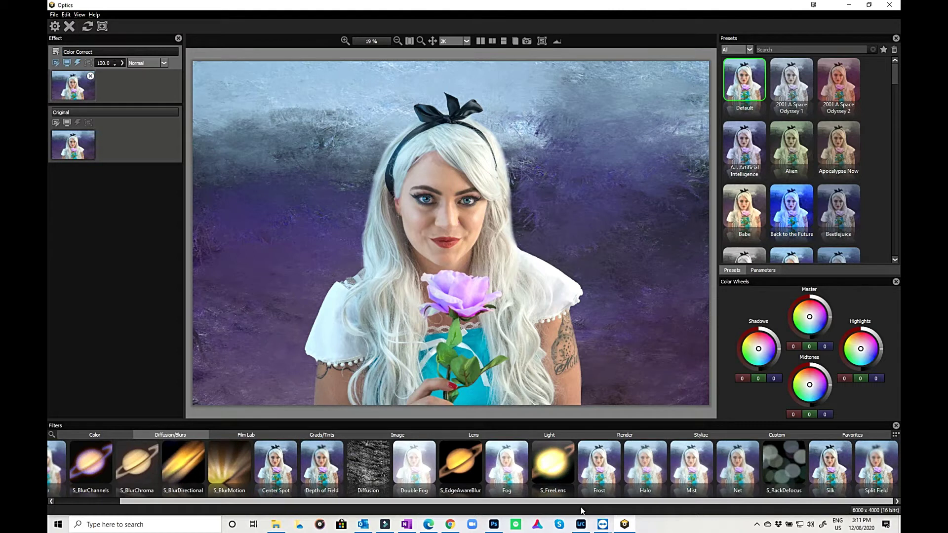
{"action": "left_click_drag", "start_coordinate": [581, 508], "coordinate": [147, 497]}
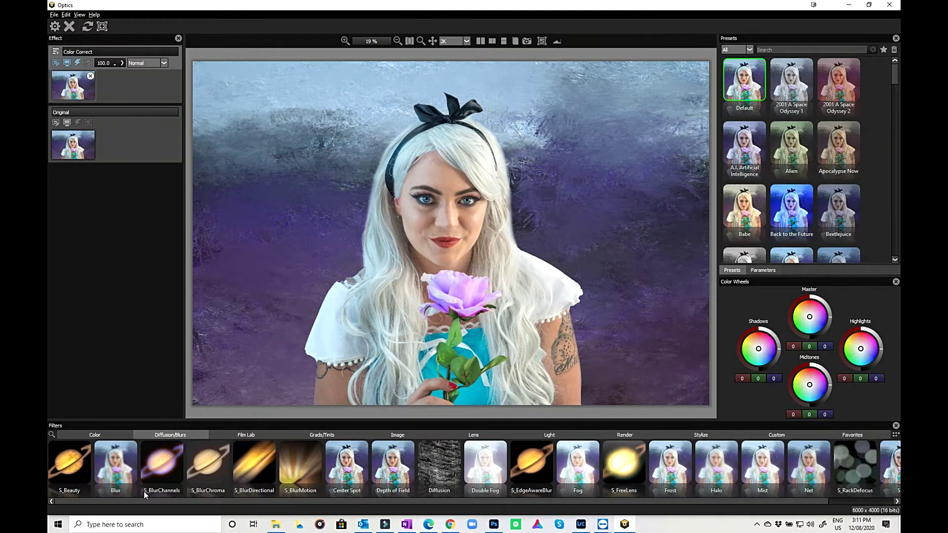
{"action": "left_click", "coordinate": [72, 458]}
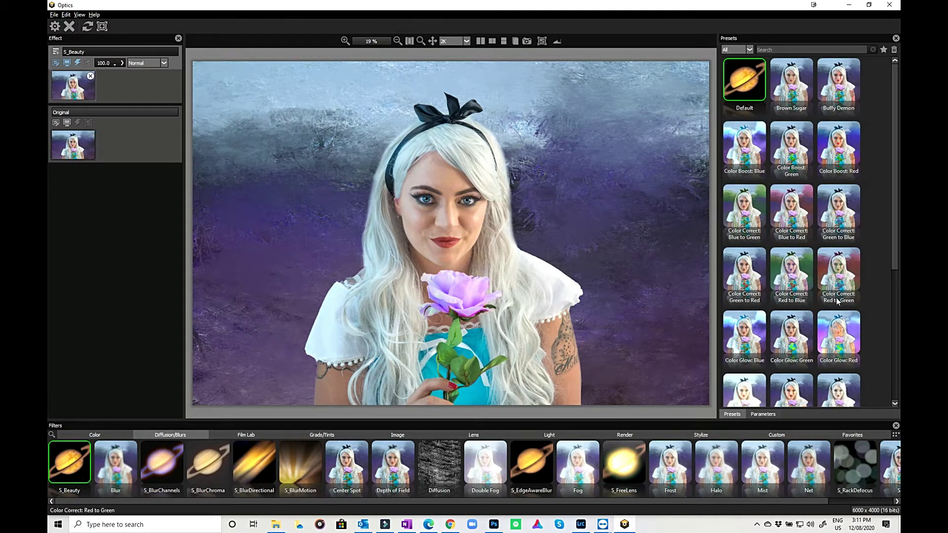
Step: Try the Brown Sugar preset of S_Beauty and inspect the woman's face up close at 38%
{"action": "left_click", "coordinate": [792, 87]}
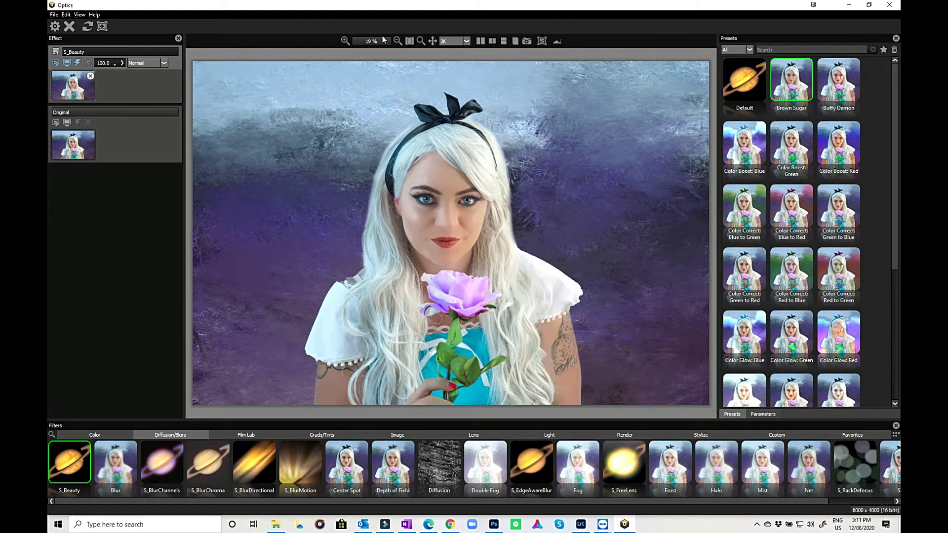
{"action": "left_click", "coordinate": [344, 41]}
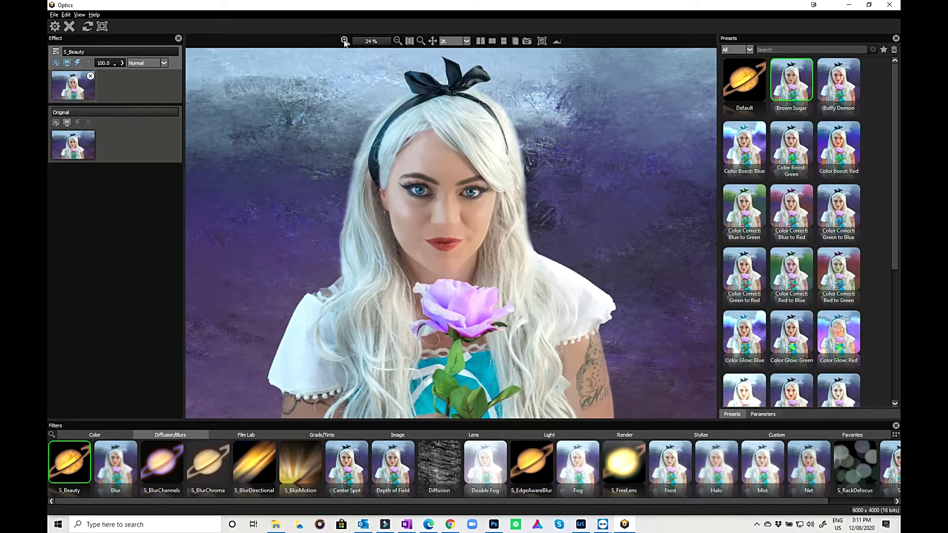
{"action": "left_click", "coordinate": [344, 41]}
{"action": "left_click", "coordinate": [344, 41]}
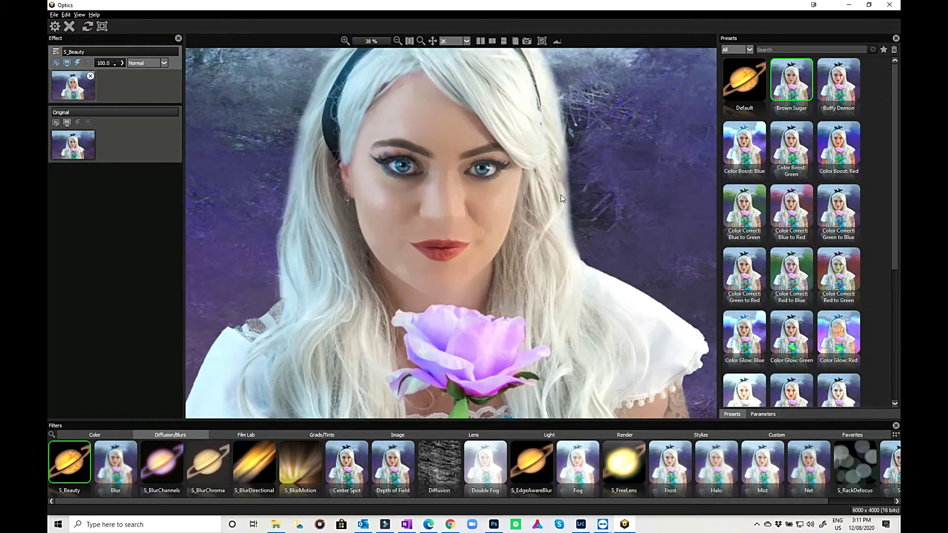
{"action": "left_click_drag", "start_coordinate": [500, 173], "coordinate": [520, 229]}
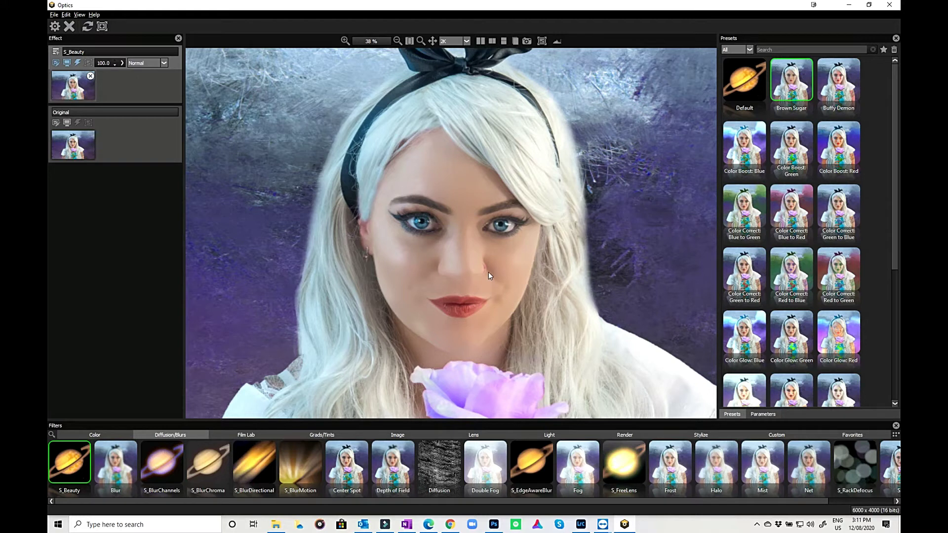
Step: Try the Buffy Demon, Color Boost: Blue and Color Correct: Green to Blue presets, ending on Default
{"action": "left_click", "coordinate": [833, 87]}
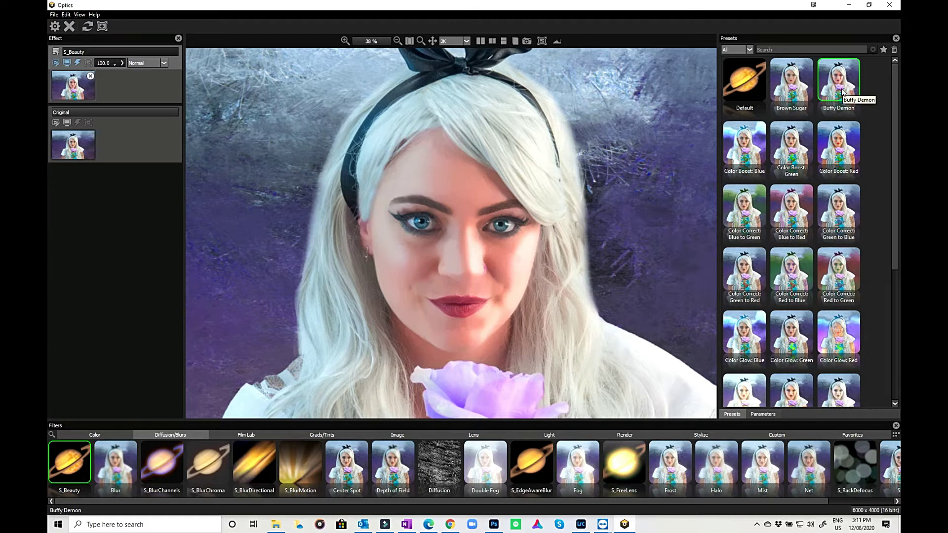
{"action": "left_click", "coordinate": [735, 150]}
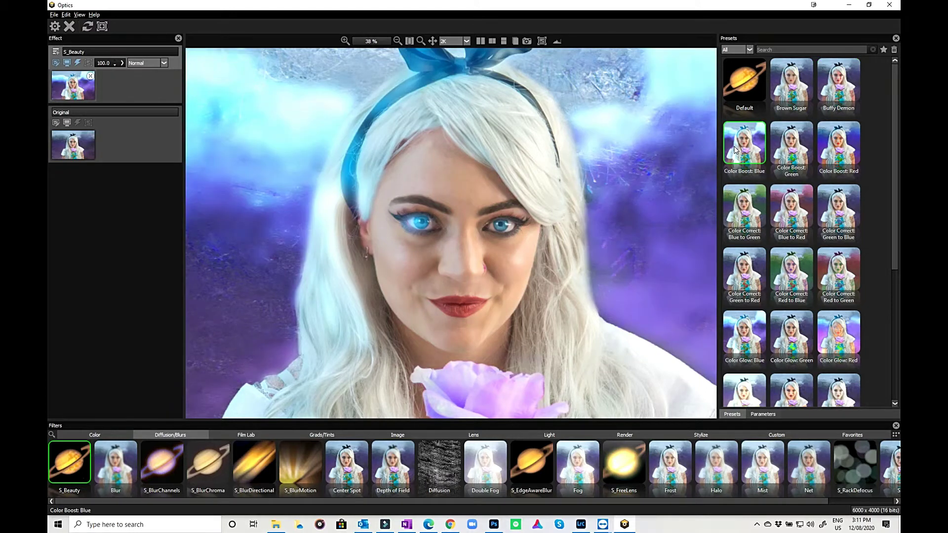
{"action": "left_click", "coordinate": [838, 214]}
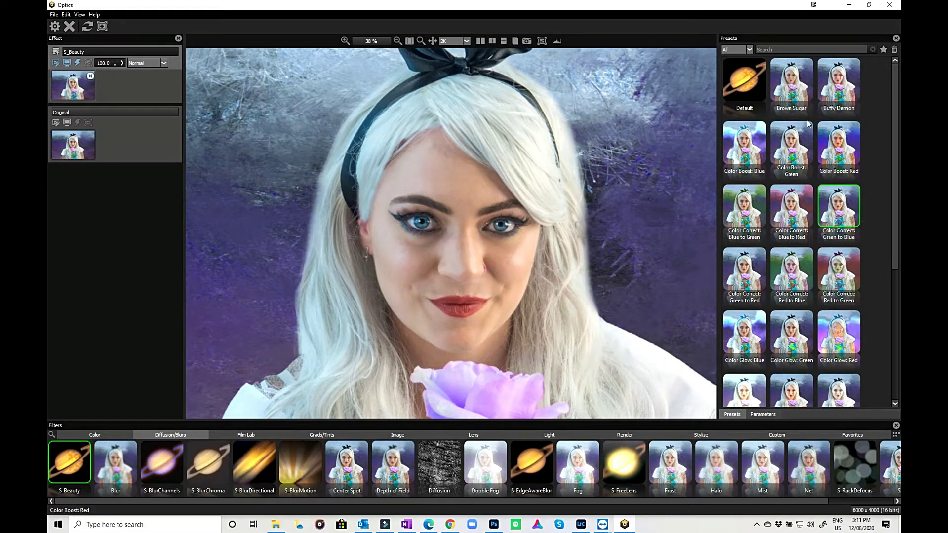
{"action": "left_click", "coordinate": [742, 85]}
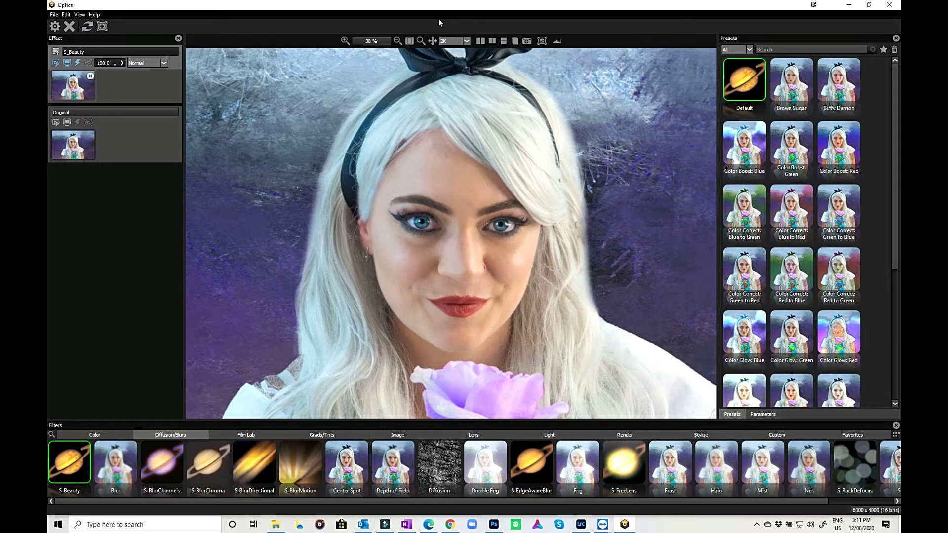
Step: Compare the Color Correct: Blue to Green and Blue to Red presets with the original in a split view
{"action": "left_click", "coordinate": [479, 43]}
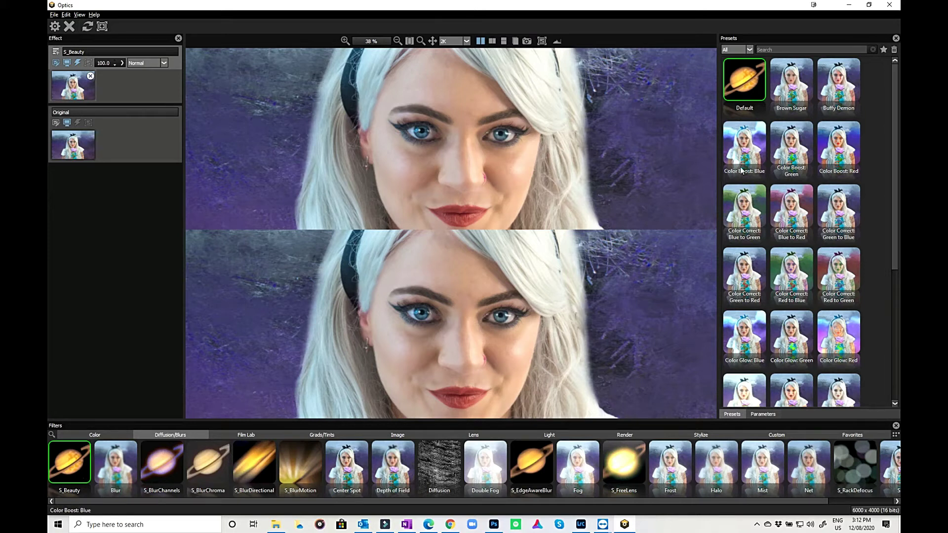
{"action": "left_click", "coordinate": [749, 216]}
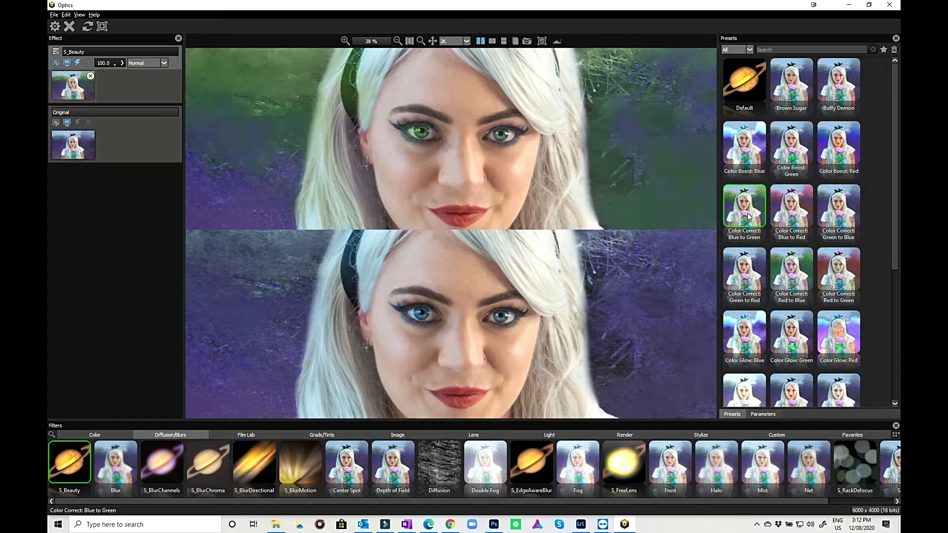
{"action": "left_click", "coordinate": [795, 196]}
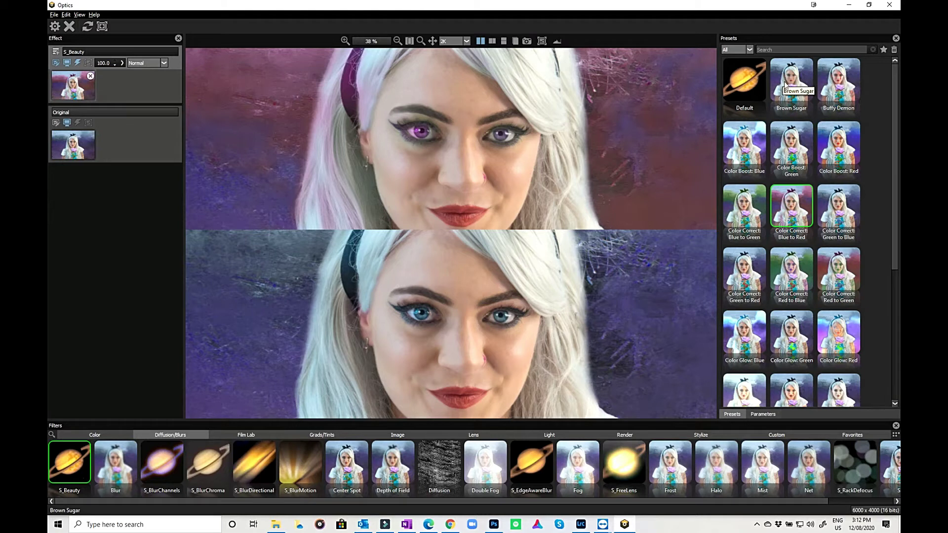
Step: Try the Smoother Skin, Smoothly Does It and Sunkissed skin presets against the original
{"action": "scroll", "coordinate": [802, 363], "scroll_direction": "down", "scroll_amount": 4}
{"action": "left_click", "coordinate": [736, 364]}
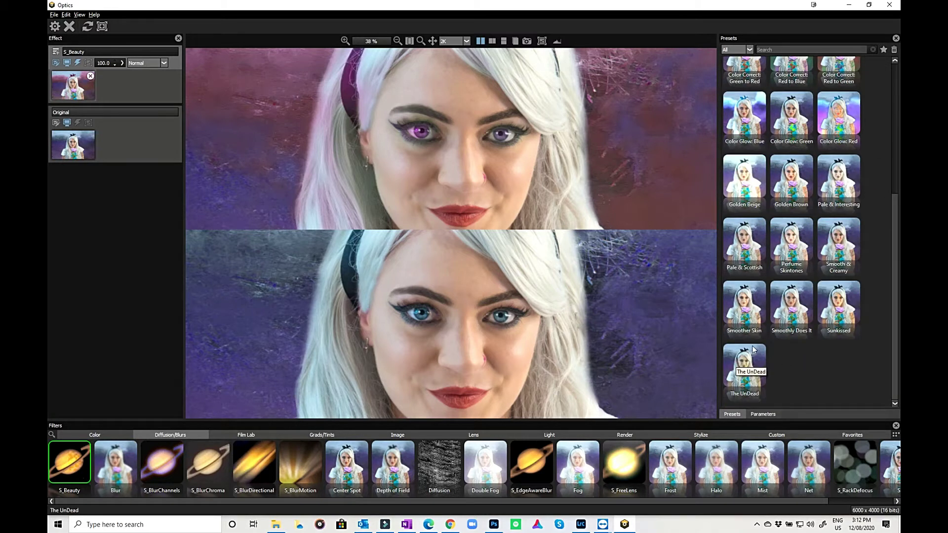
{"action": "left_click", "coordinate": [752, 313]}
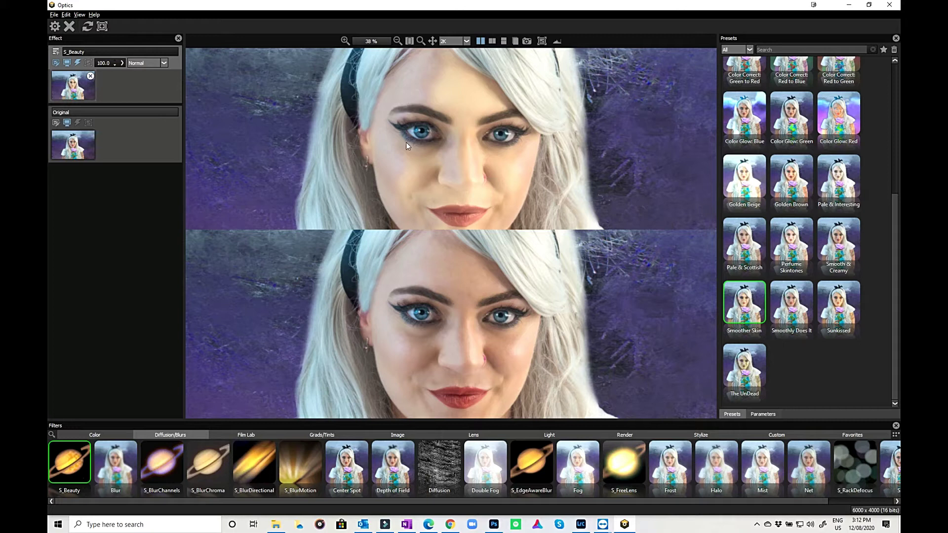
{"action": "left_click", "coordinate": [793, 312]}
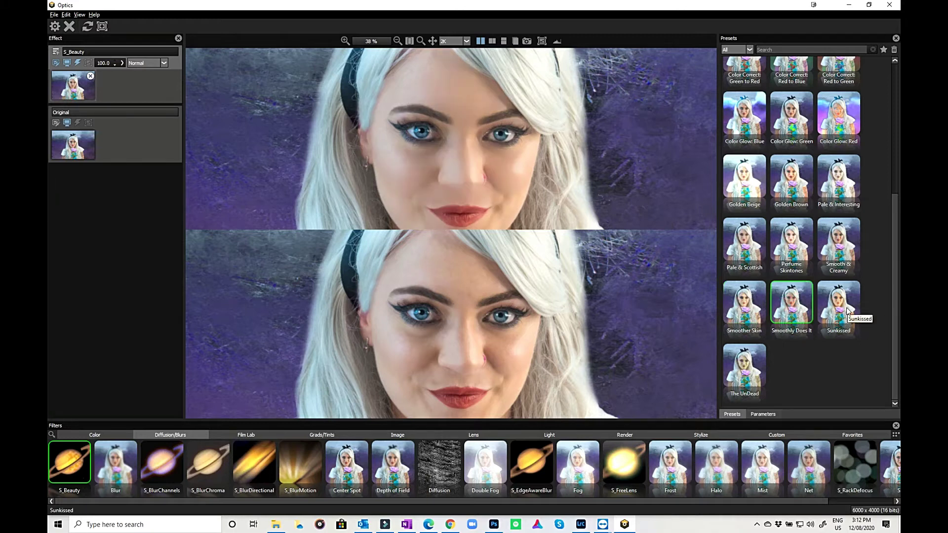
{"action": "left_click", "coordinate": [848, 312]}
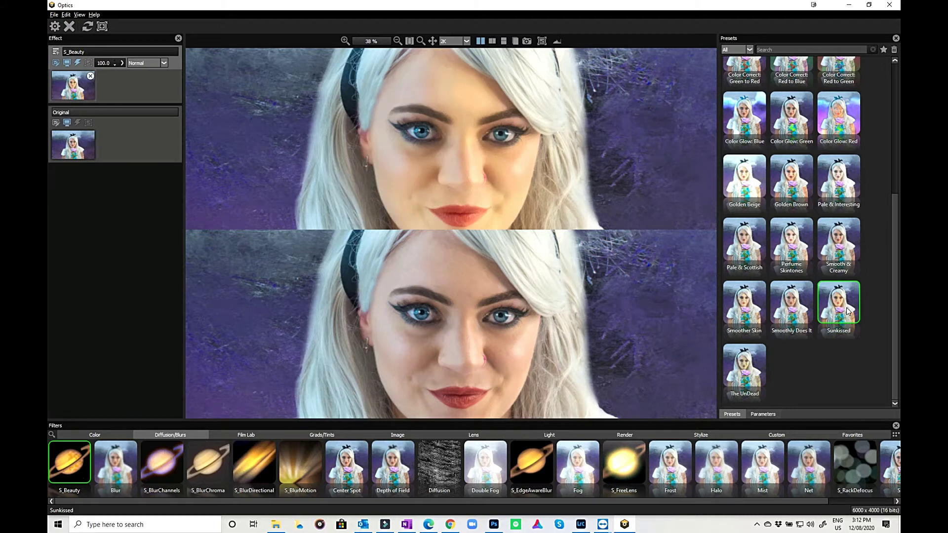
Step: Apply the Brown Sugar preset to S_Beauty, compare it with the original and return to the single-image view
{"action": "scroll", "coordinate": [848, 311], "scroll_direction": "up", "scroll_amount": 5}
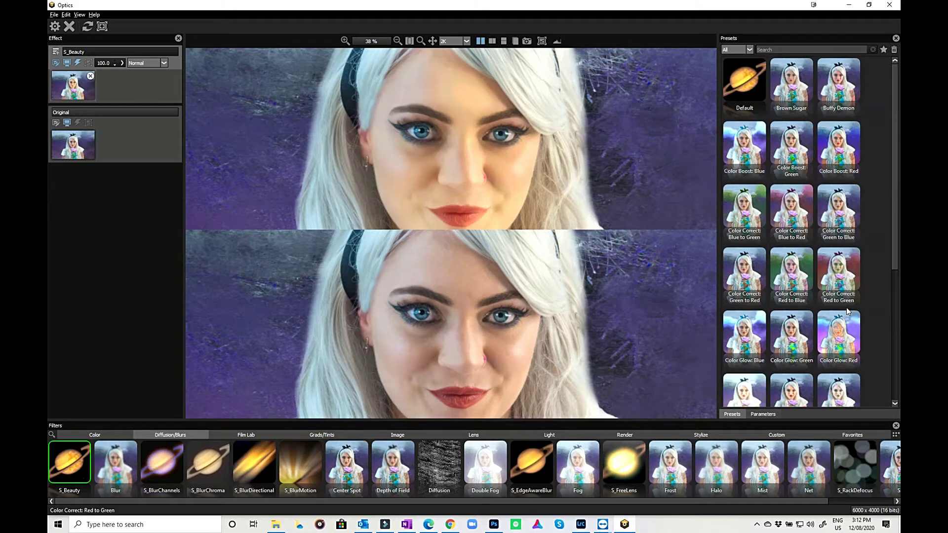
{"action": "left_click", "coordinate": [845, 83]}
{"action": "left_click", "coordinate": [794, 83]}
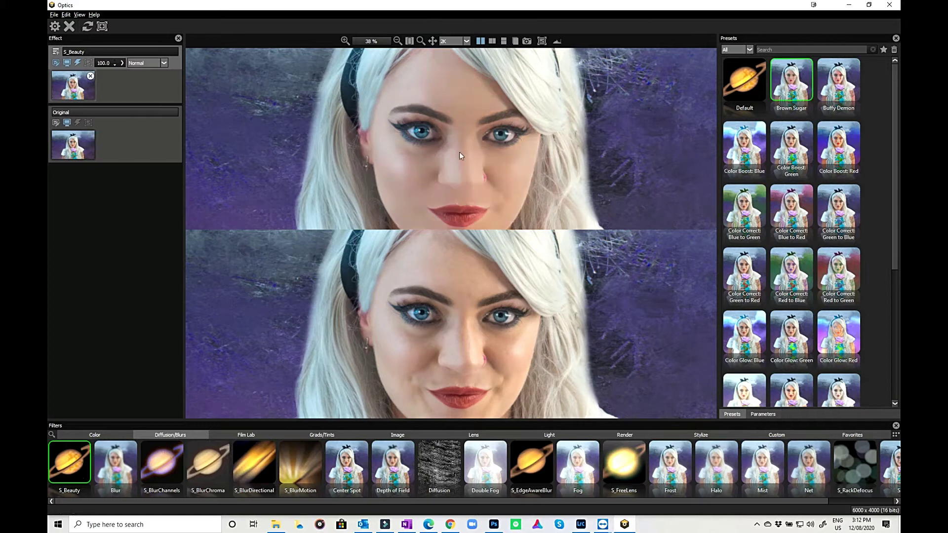
{"action": "left_click", "coordinate": [479, 43]}
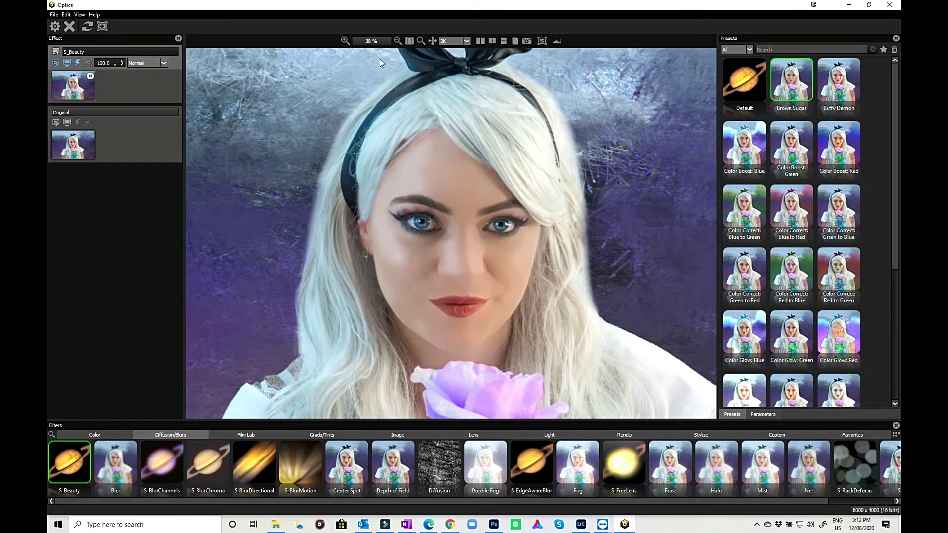
Step: Try different opacities for the S_Beauty layer while examining the face up close, settling on 42.9
{"action": "left_click", "coordinate": [345, 41]}
{"action": "left_click", "coordinate": [345, 41]}
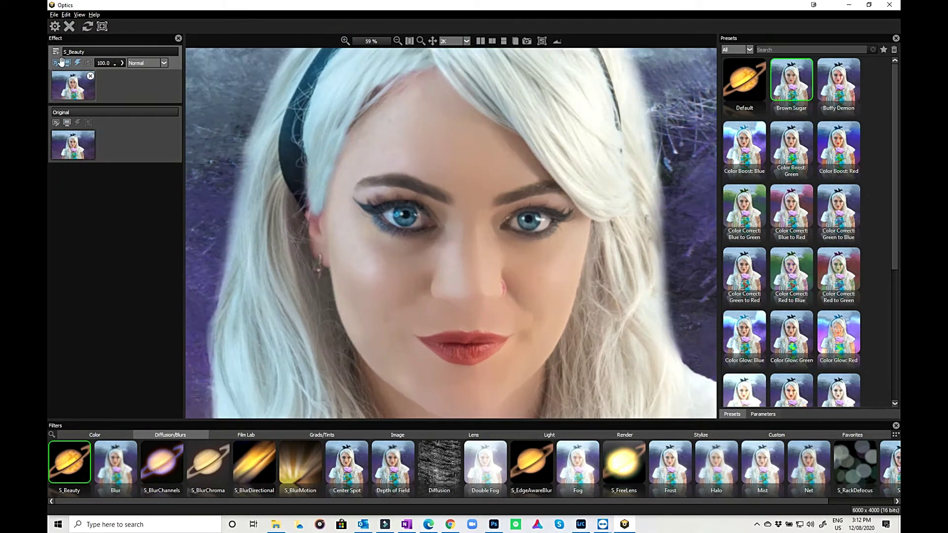
{"action": "left_click", "coordinate": [122, 63]}
{"action": "left_click_drag", "start_coordinate": [136, 73], "coordinate": [108, 75]}
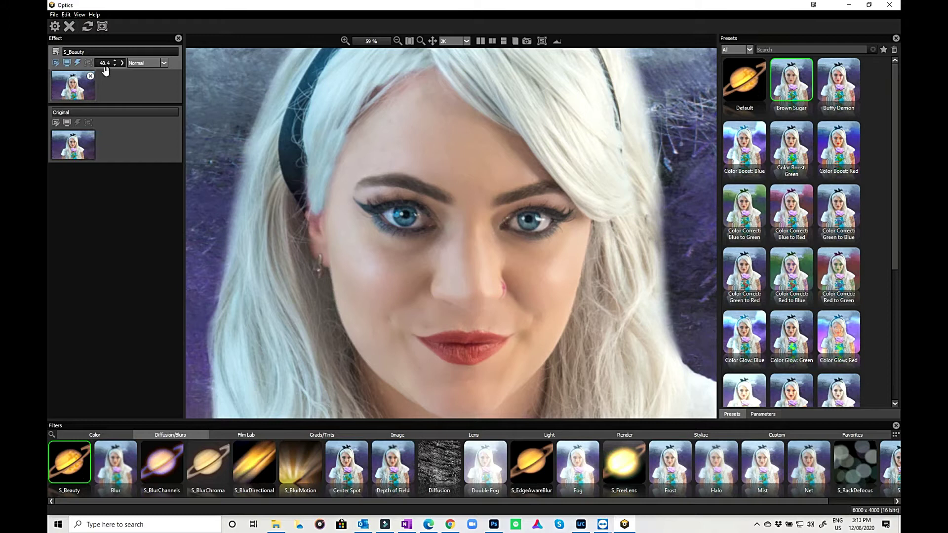
{"action": "left_click", "coordinate": [122, 63]}
{"action": "left_click_drag", "start_coordinate": [108, 74], "coordinate": [94, 75]}
{"action": "left_click", "coordinate": [122, 63]}
{"action": "left_click_drag", "start_coordinate": [94, 75], "coordinate": [80, 73]}
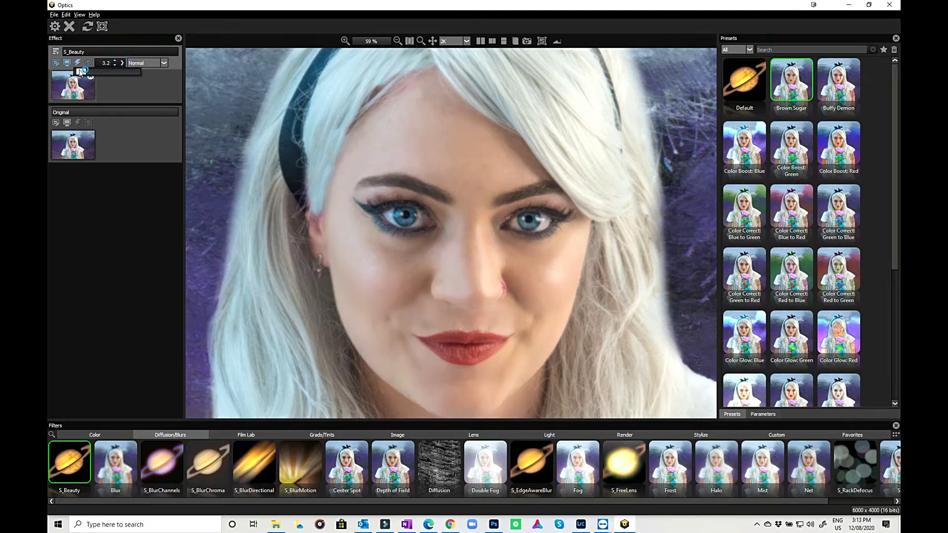
{"action": "left_click", "coordinate": [122, 64]}
{"action": "left_click", "coordinate": [102, 73]}
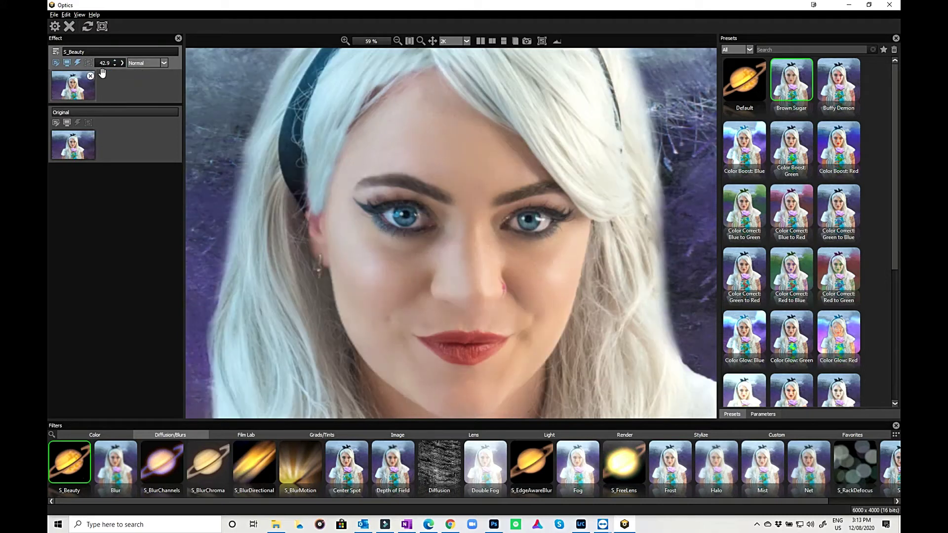
Step: Look through the blend modes available for the S_Beauty layer, from Normal to Difference
{"action": "left_click", "coordinate": [164, 63]}
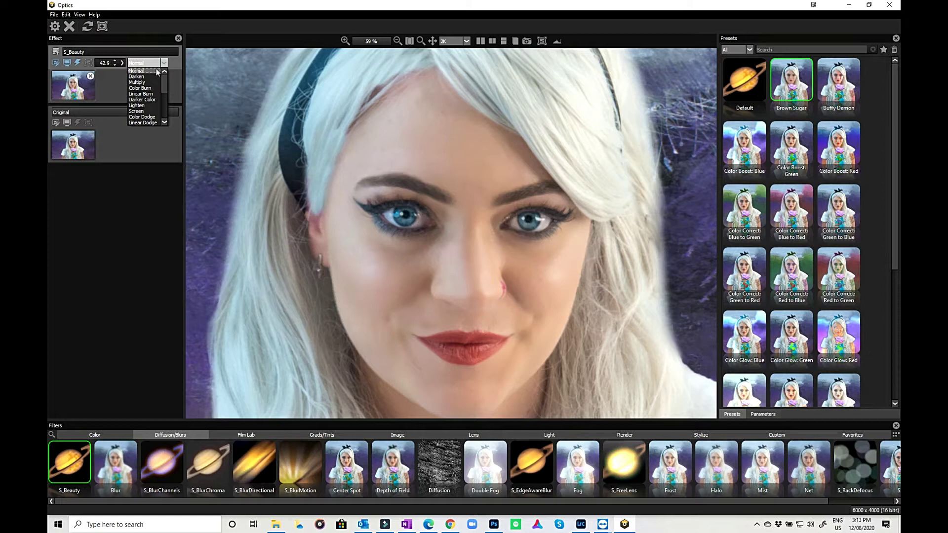
{"action": "mouse_move", "coordinate": [164, 86]}
{"action": "left_mouse_down"}
{"action": "mouse_move", "coordinate": [163, 121]}
{"action": "mouse_move", "coordinate": [167, 74]}
{"action": "left_mouse_up"}
{"action": "scroll", "coordinate": [158, 101], "scroll_direction": "down", "scroll_amount": 3}
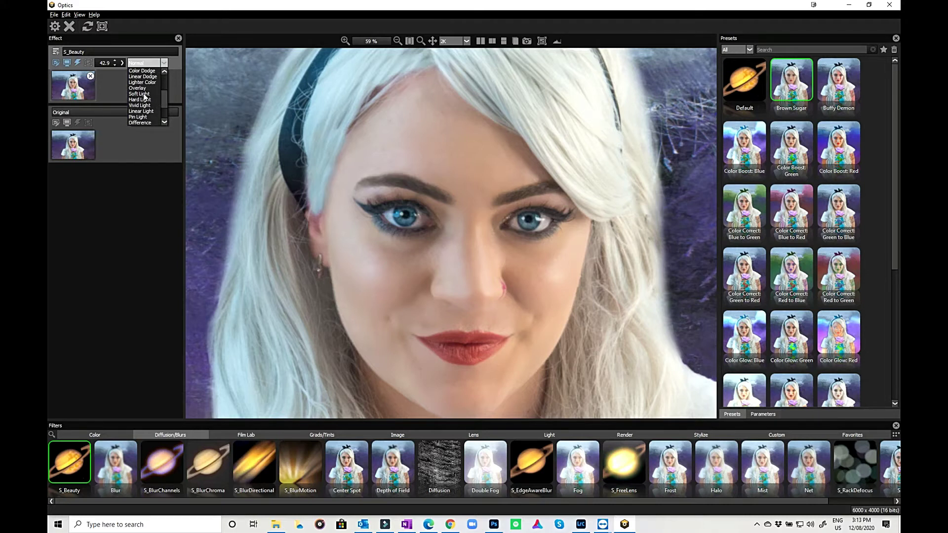
{"action": "scroll", "coordinate": [163, 96], "scroll_direction": "up", "scroll_amount": 3}
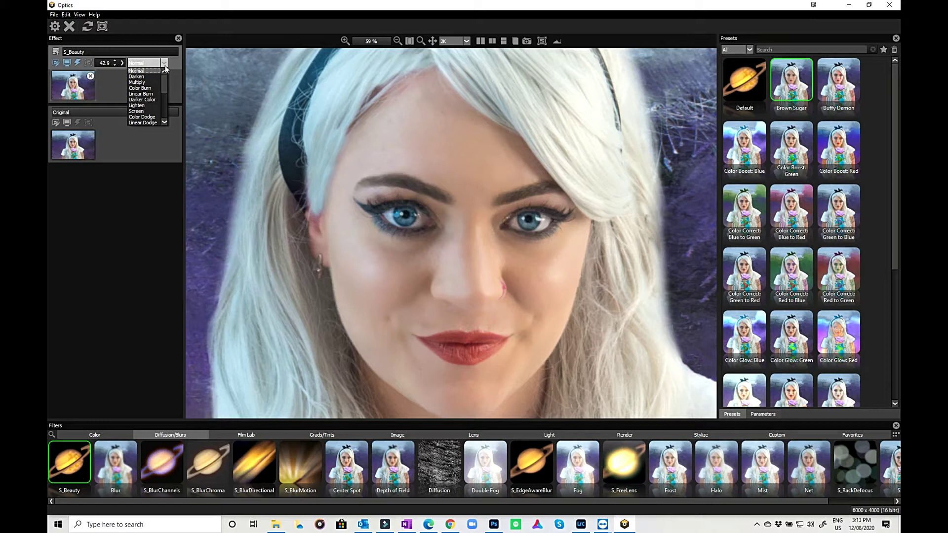
Step: Add a new layer above S_Beauty and apply the Film Stocks filter from the Film Lab category to it
{"action": "left_click", "coordinate": [56, 53]}
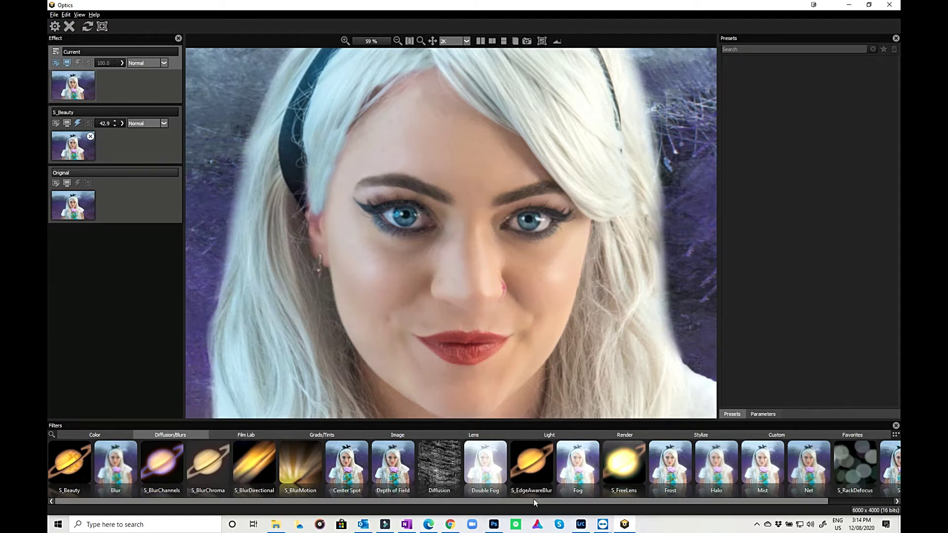
{"action": "left_click_drag", "start_coordinate": [534, 500], "coordinate": [689, 502]}
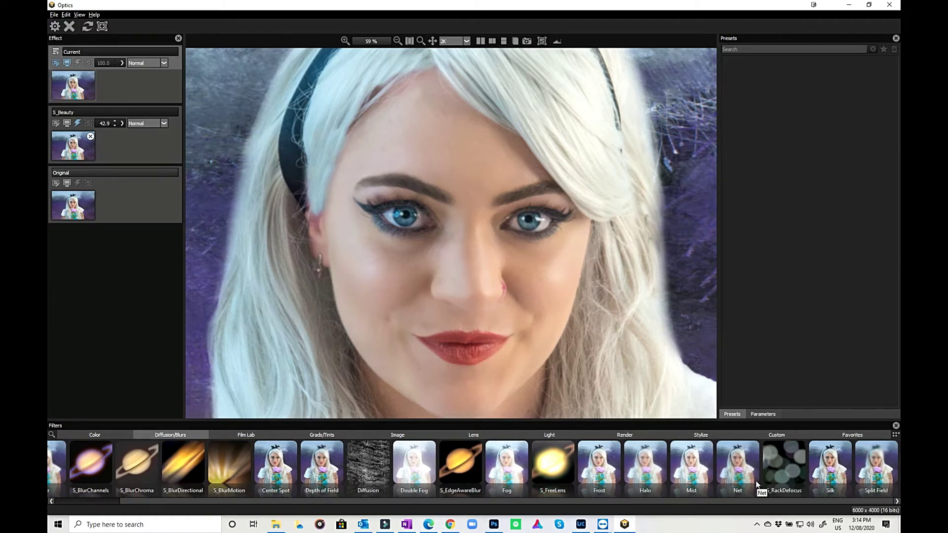
{"action": "left_click", "coordinate": [240, 434]}
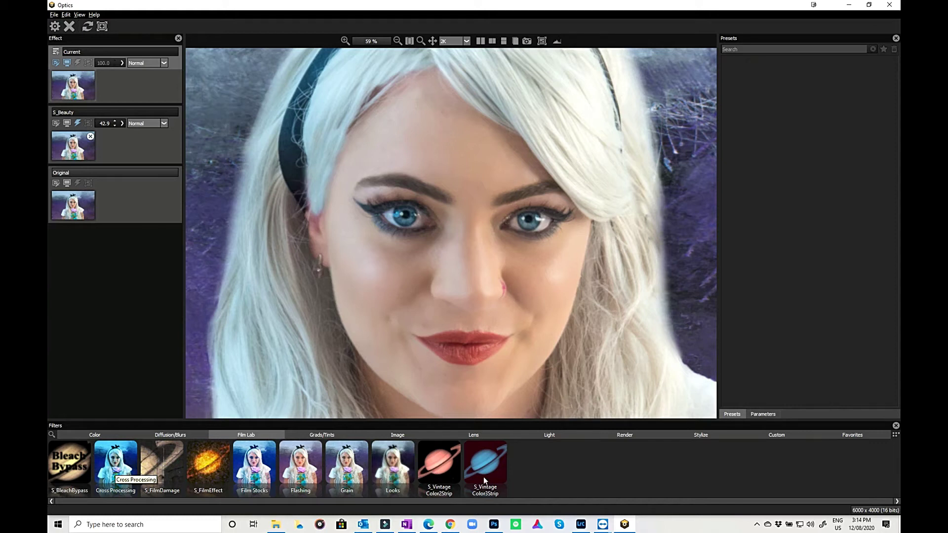
{"action": "left_click", "coordinate": [247, 467]}
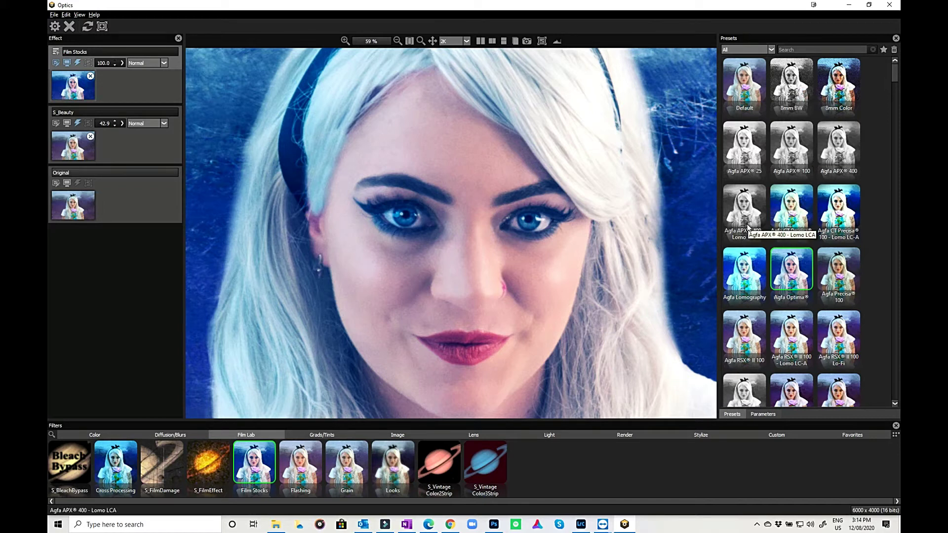
Step: Try the Agfa APX 400 - Lomo LCA, Albumen 2, BW Hi Con Print 3 and BW-Faded-Blue film stock presets
{"action": "left_click", "coordinate": [751, 211]}
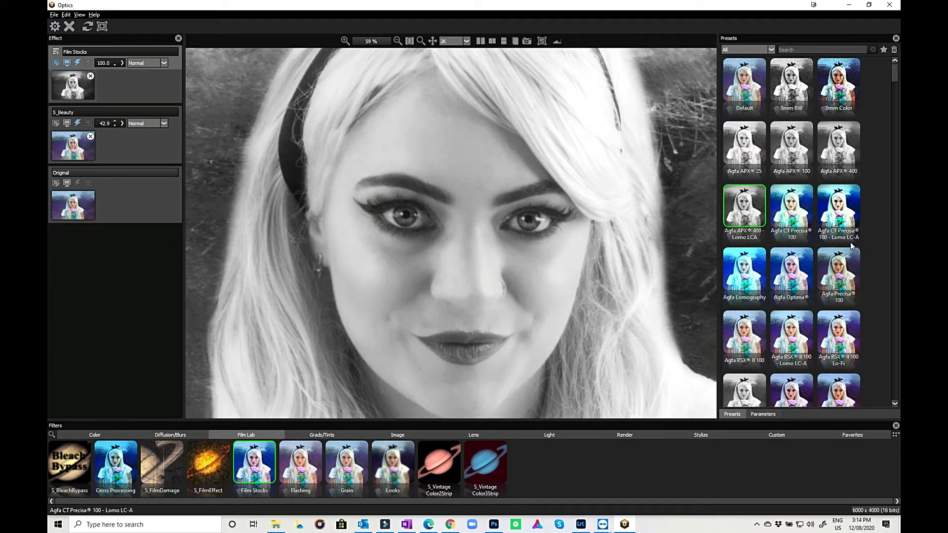
{"action": "scroll", "coordinate": [845, 344], "scroll_direction": "down", "scroll_amount": 4}
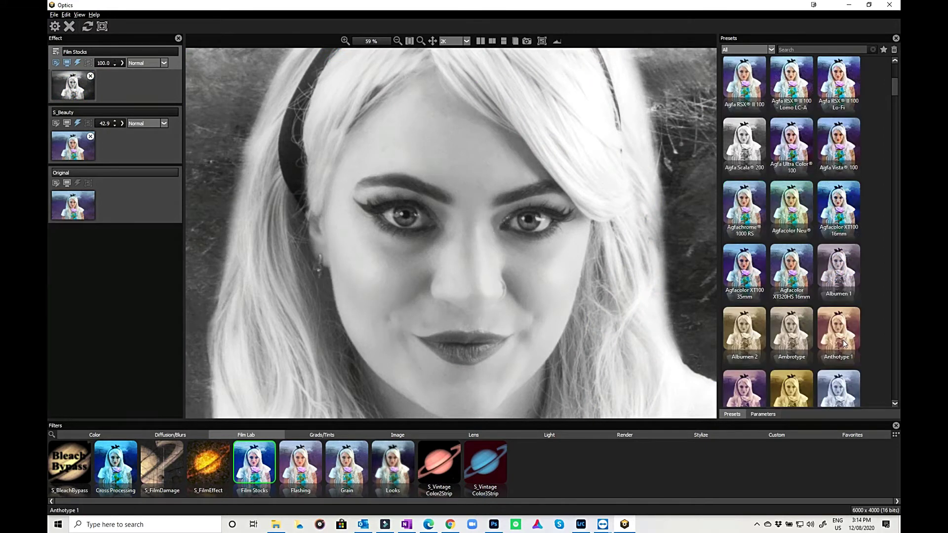
{"action": "left_click", "coordinate": [747, 328]}
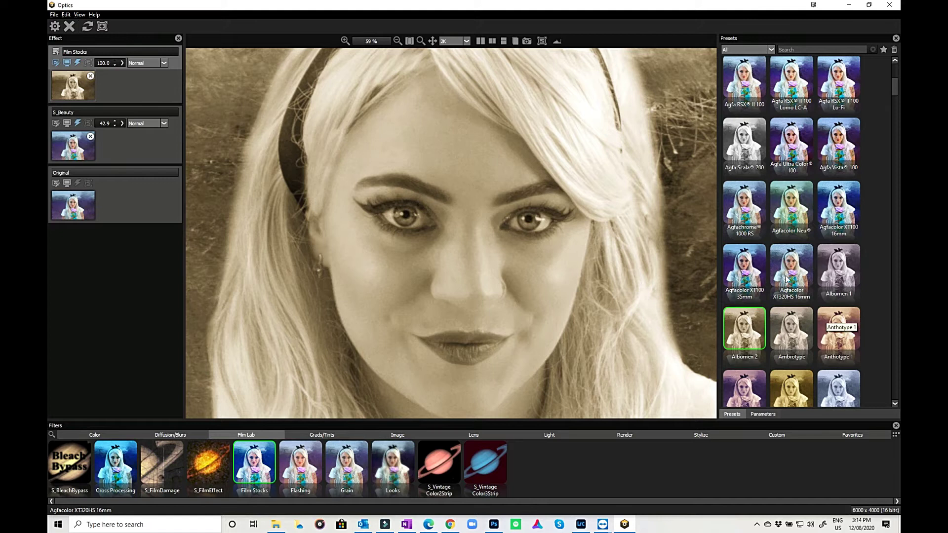
{"action": "scroll", "coordinate": [833, 274], "scroll_direction": "down", "scroll_amount": 6}
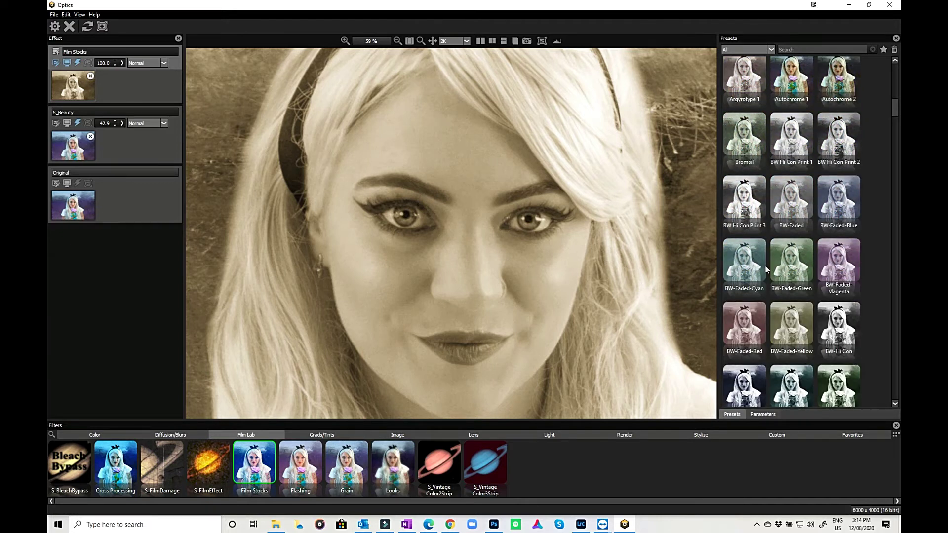
{"action": "left_click", "coordinate": [739, 209]}
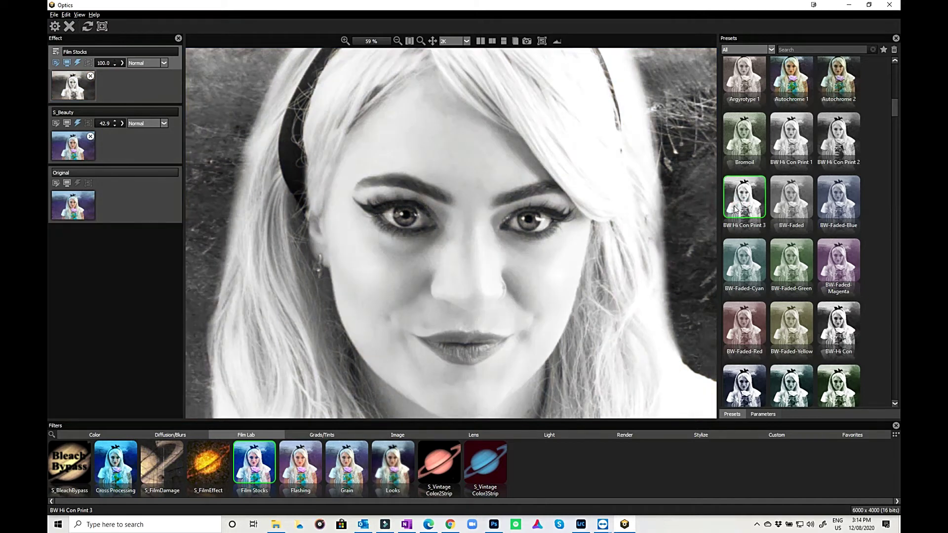
{"action": "left_click", "coordinate": [836, 207]}
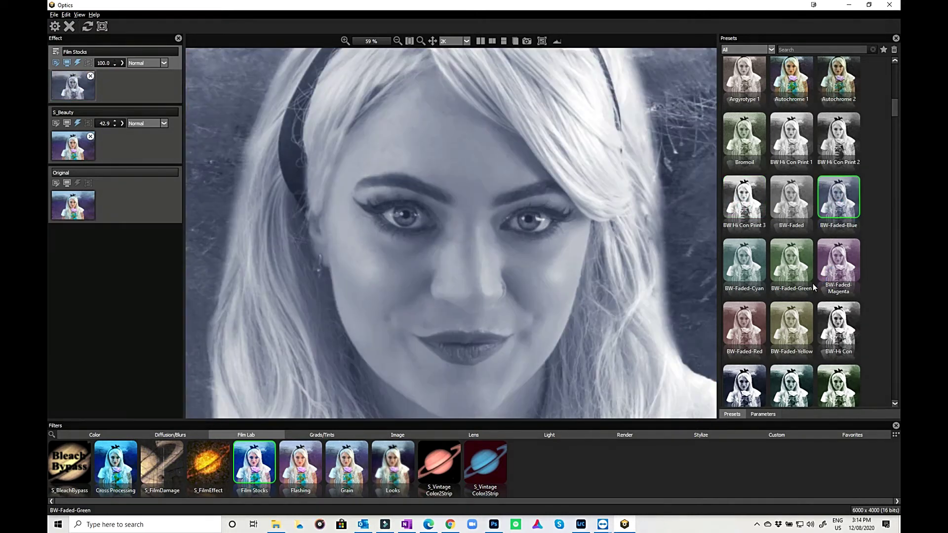
Step: Try the Daguerrotype 2 and Eastman Double-X 5222 35mm presets, viewing more of the portrait
{"action": "scroll", "coordinate": [814, 289], "scroll_direction": "down", "scroll_amount": 4}
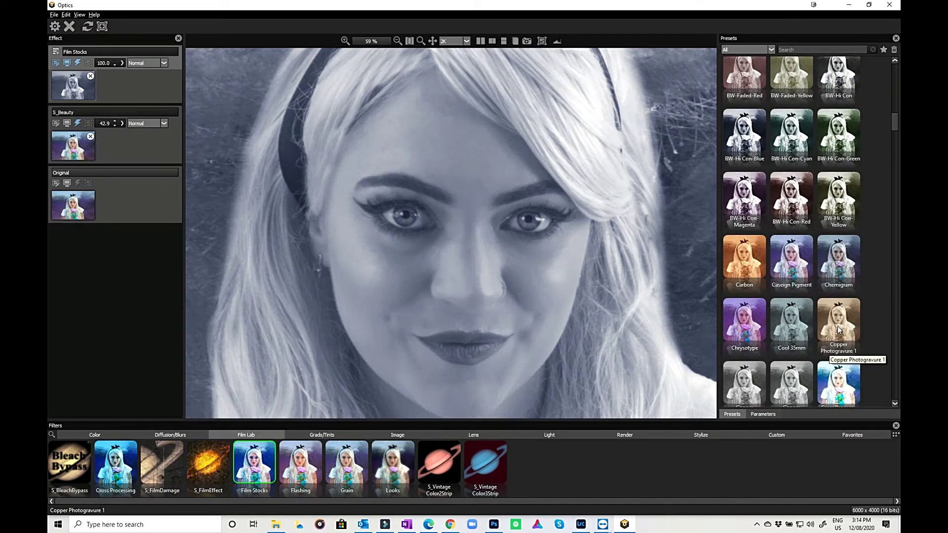
{"action": "scroll", "coordinate": [838, 330], "scroll_direction": "down", "scroll_amount": 4}
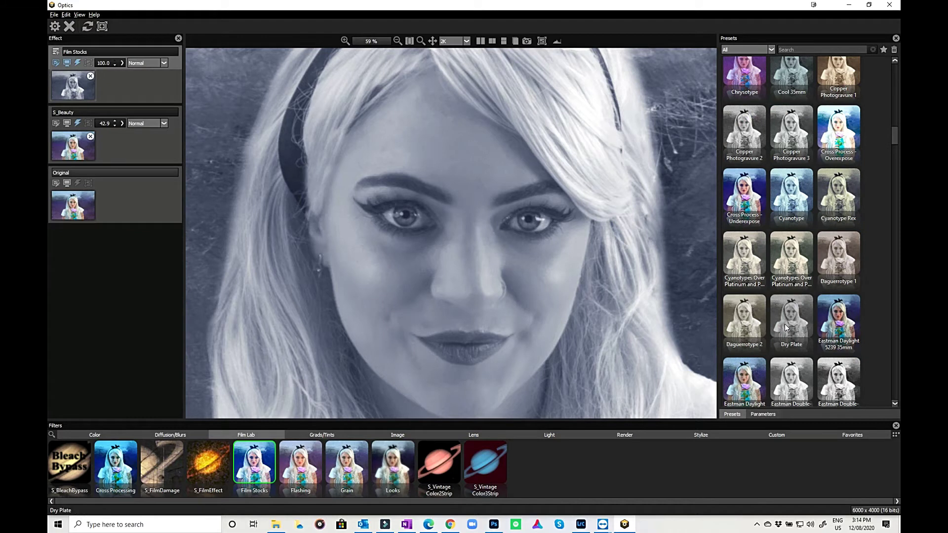
{"action": "left_click", "coordinate": [741, 323]}
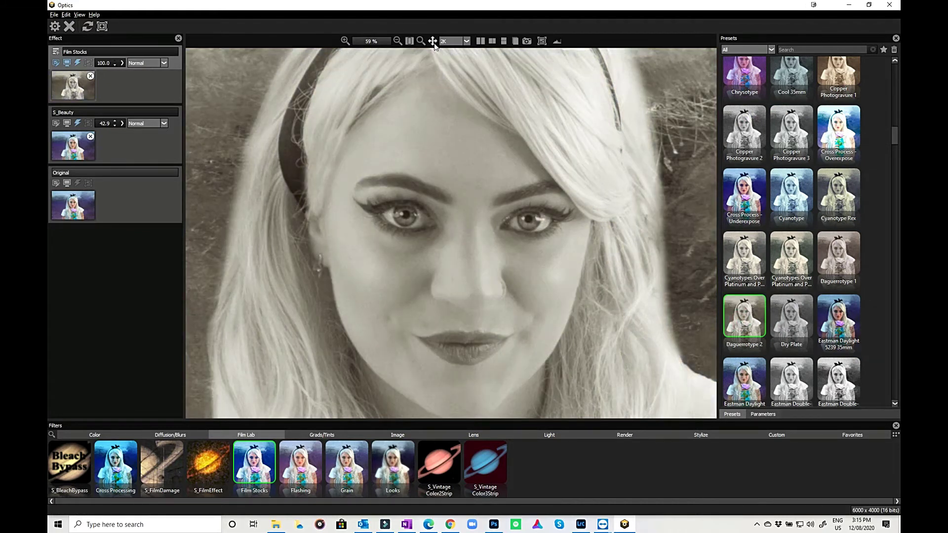
{"action": "left_click", "coordinate": [397, 41]}
{"action": "left_click", "coordinate": [398, 40]}
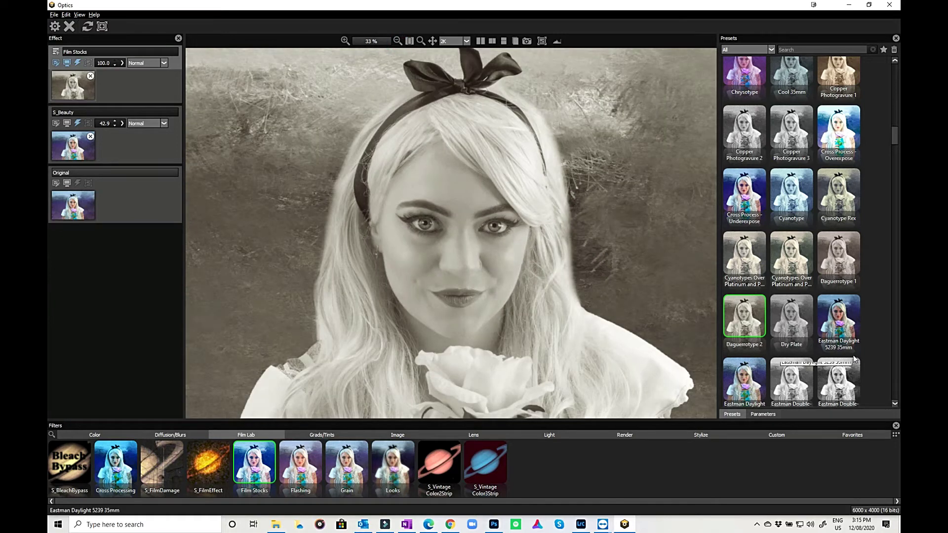
{"action": "scroll", "coordinate": [856, 359], "scroll_direction": "down", "scroll_amount": 2}
{"action": "left_click", "coordinate": [791, 263]}
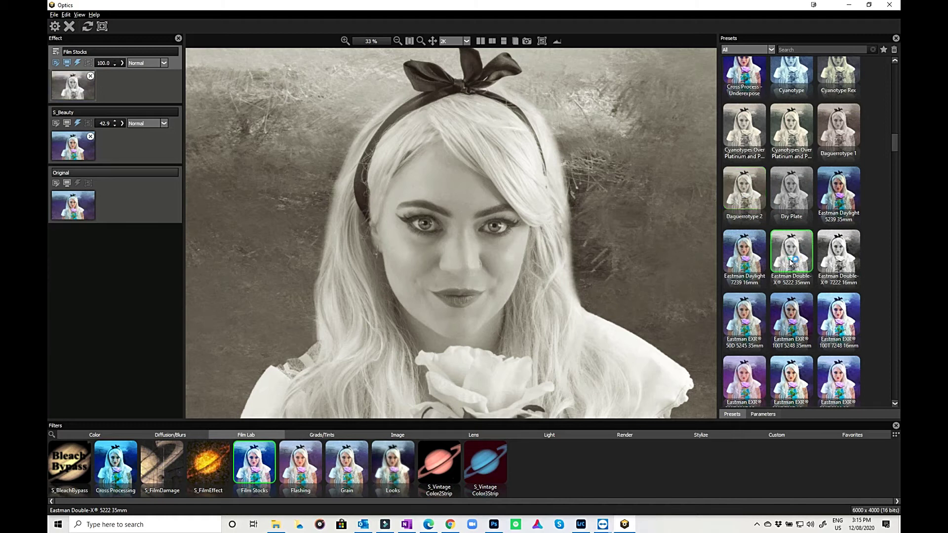
Step: Browse the remaining film stock presets and apply Agfa APX 400 - Lomo LCA to the Film Stocks layer
{"action": "scroll", "coordinate": [812, 329], "scroll_direction": "down", "scroll_amount": 2}
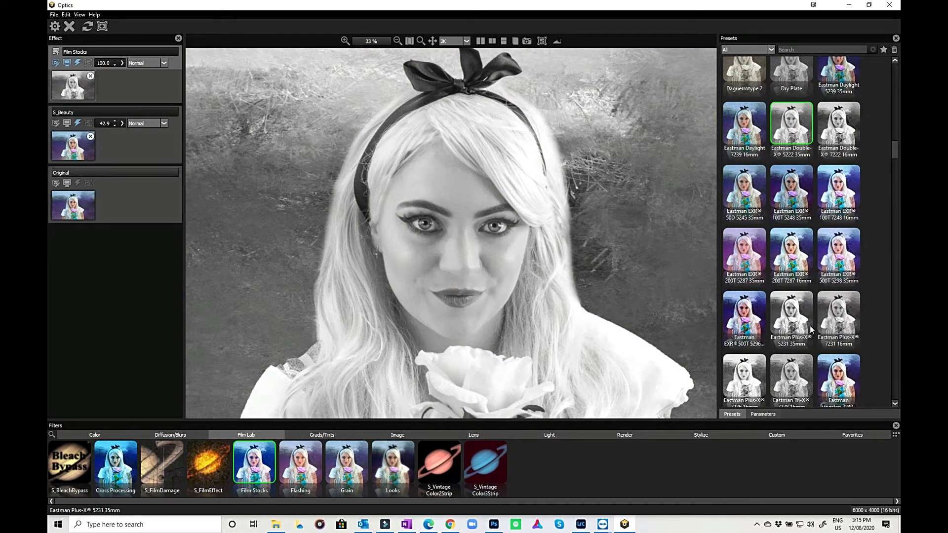
{"action": "scroll", "coordinate": [812, 330], "scroll_direction": "down", "scroll_amount": 2}
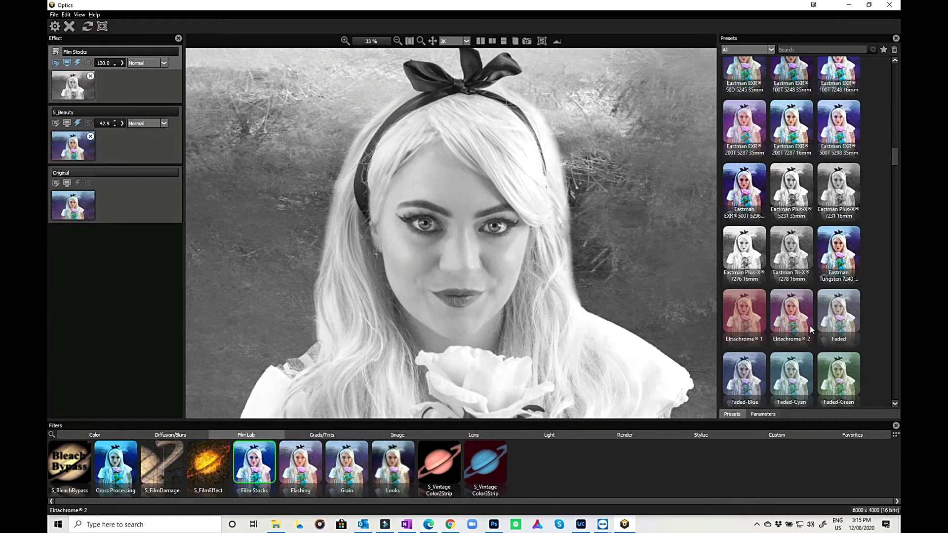
{"action": "scroll", "coordinate": [812, 329], "scroll_direction": "down", "scroll_amount": 2}
{"action": "scroll", "coordinate": [811, 329], "scroll_direction": "down", "scroll_amount": 6}
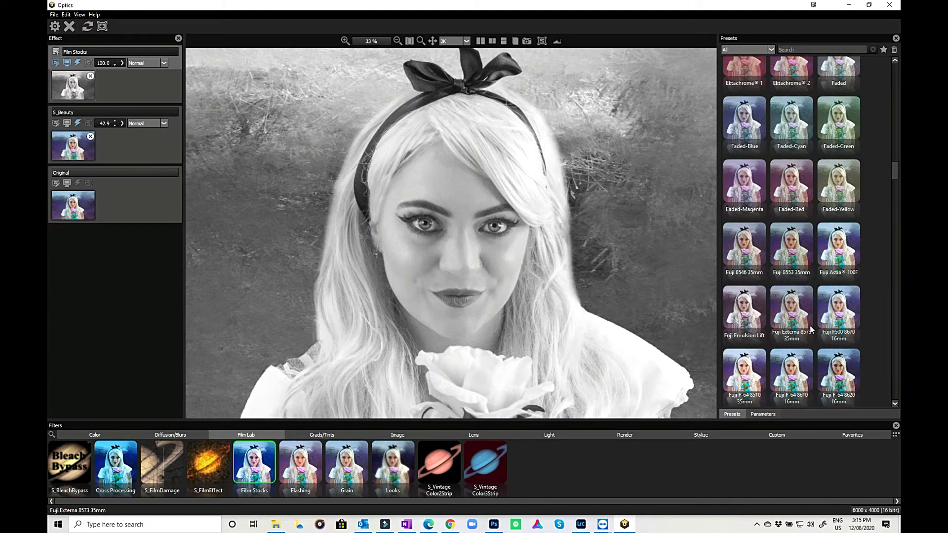
{"action": "scroll", "coordinate": [812, 330], "scroll_direction": "down", "scroll_amount": 8}
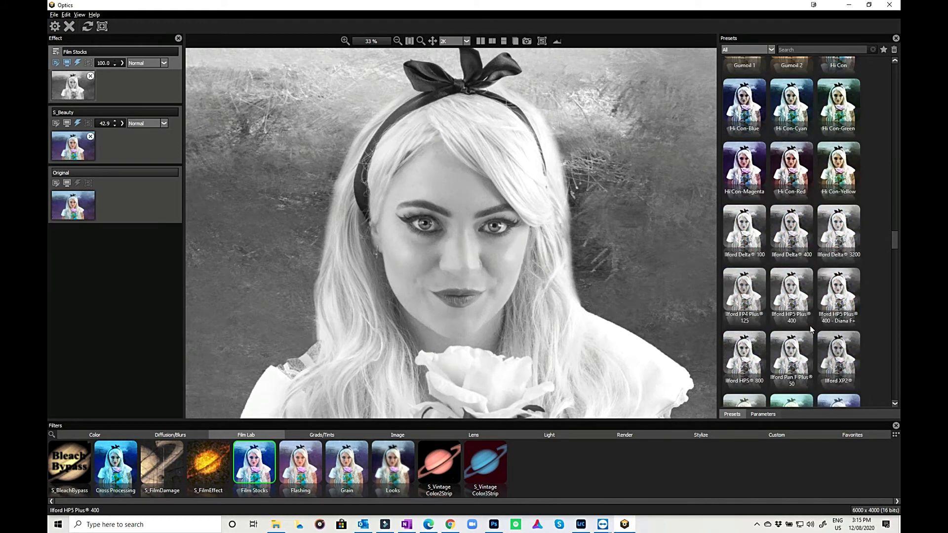
{"action": "scroll", "coordinate": [812, 330], "scroll_direction": "down", "scroll_amount": 2}
{"action": "scroll", "coordinate": [812, 329], "scroll_direction": "down", "scroll_amount": 6}
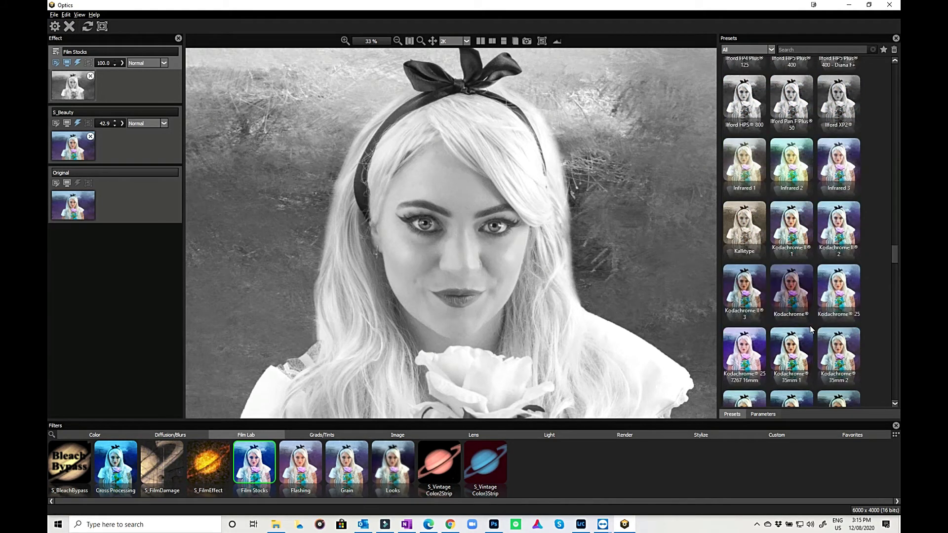
{"action": "scroll", "coordinate": [810, 324], "scroll_direction": "up", "scroll_amount": 15}
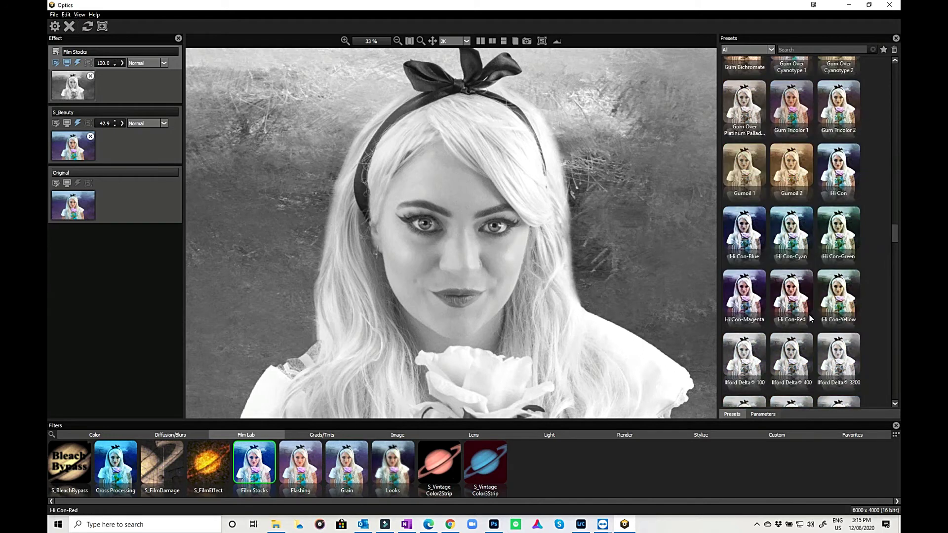
{"action": "scroll", "coordinate": [809, 313], "scroll_direction": "up", "scroll_amount": 5}
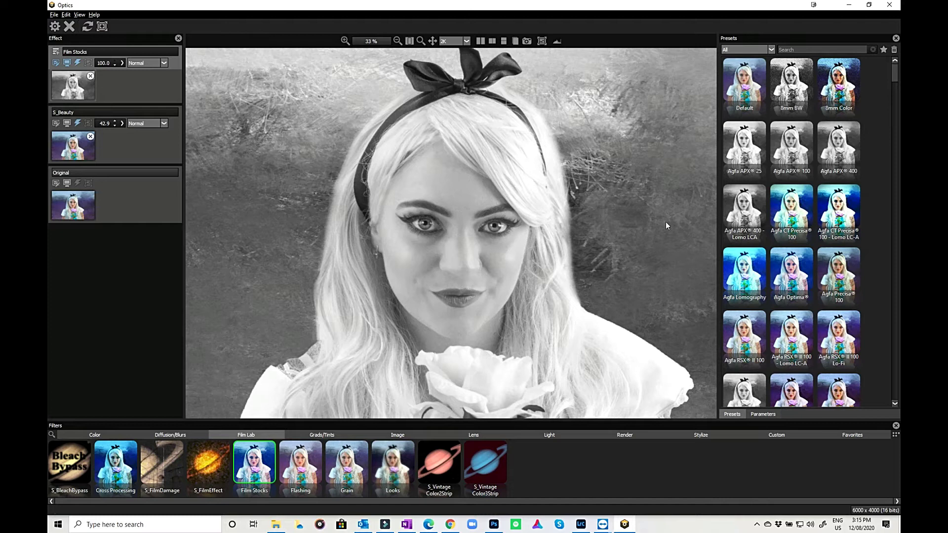
{"action": "left_click", "coordinate": [737, 212]}
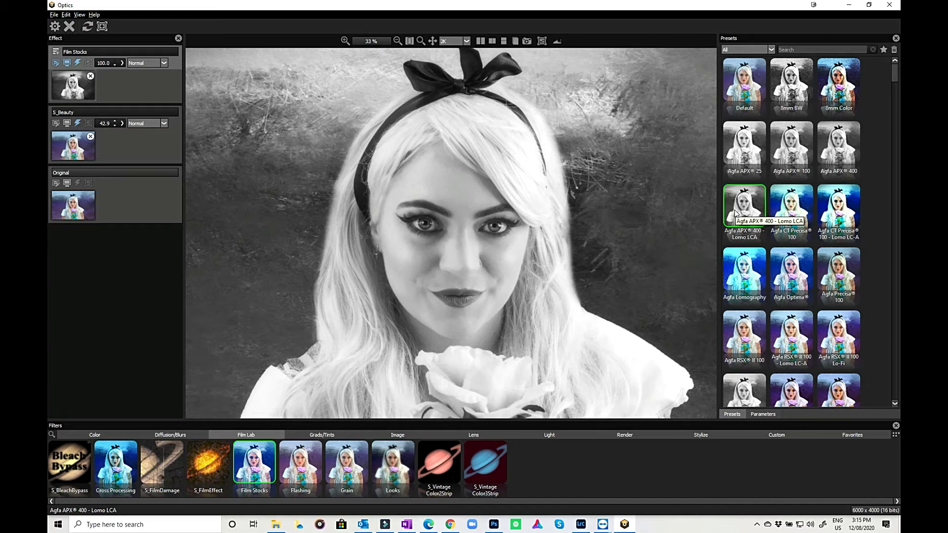
Step: Try the Sharpen filter from the Image category on the Film Stocks layer and undo it
{"action": "left_click", "coordinate": [320, 436]}
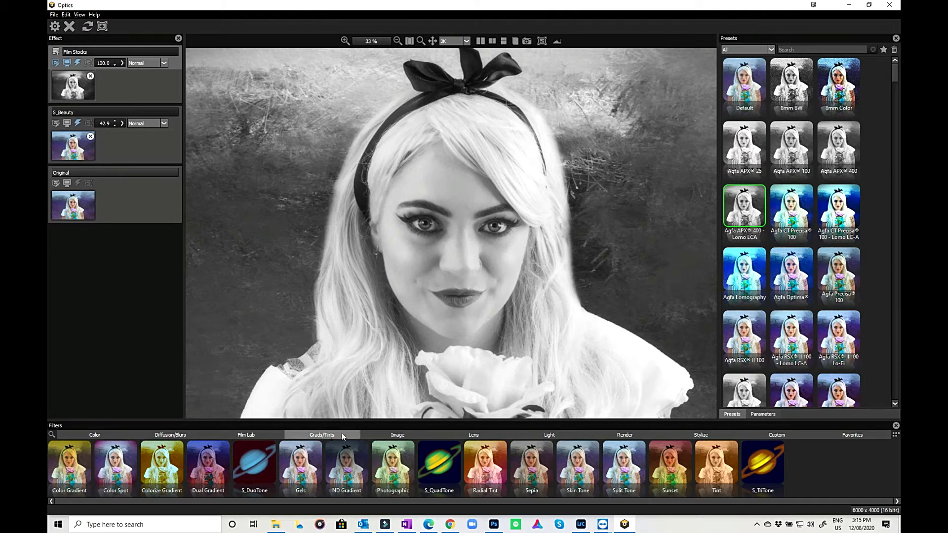
{"action": "left_click", "coordinate": [398, 437]}
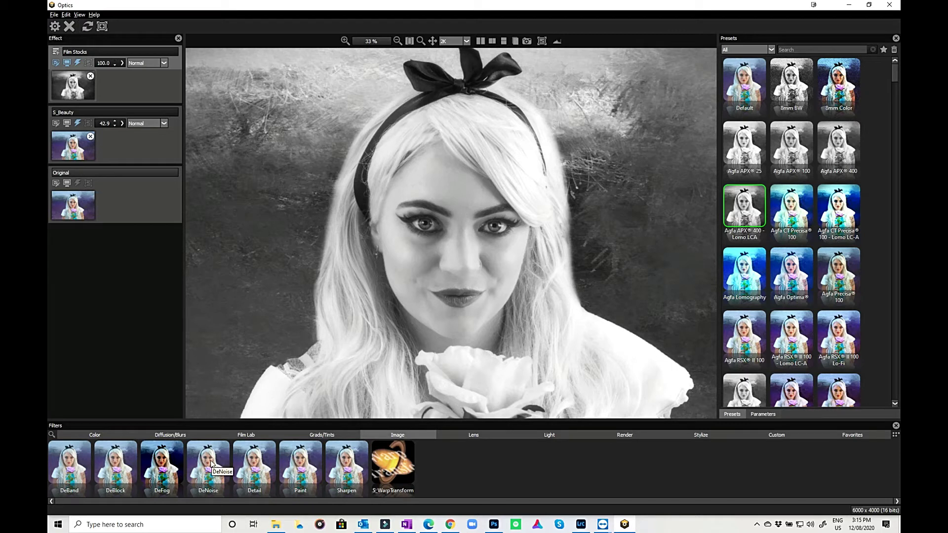
{"action": "left_click", "coordinate": [353, 468]}
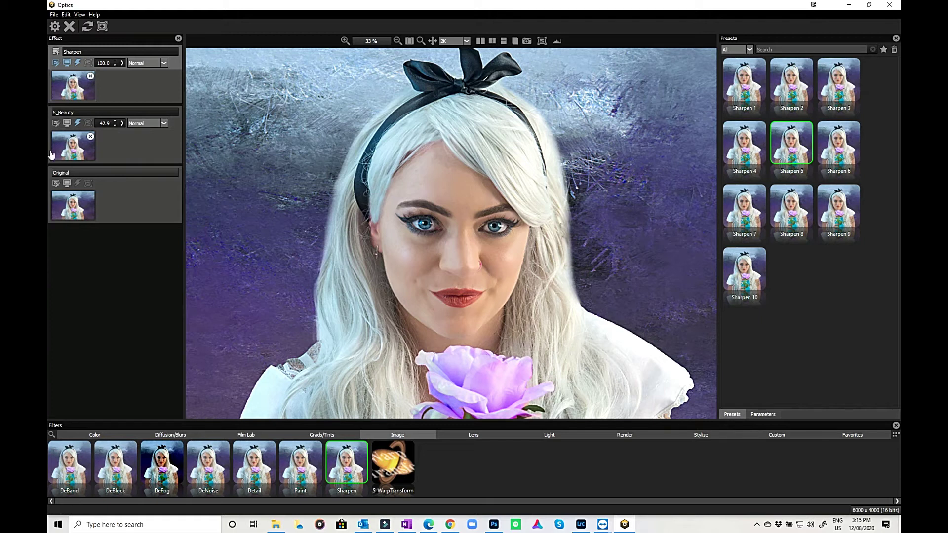
{"action": "key", "text": "ctrl+z"}
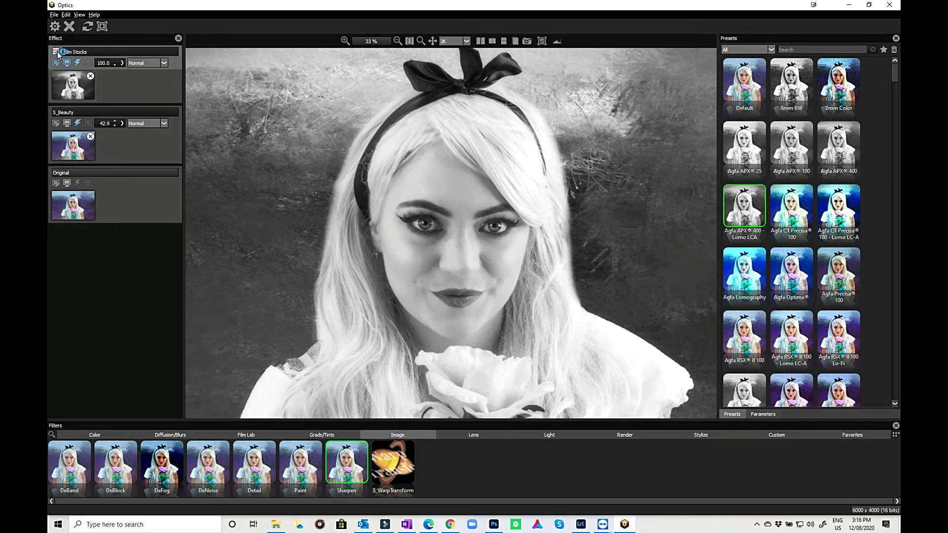
Step: Add a new layer with the Sharpen filter above Film Stocks and try the Sharpen 2, Sharpen 7 and Sharpen 4 presets
{"action": "left_click", "coordinate": [58, 52]}
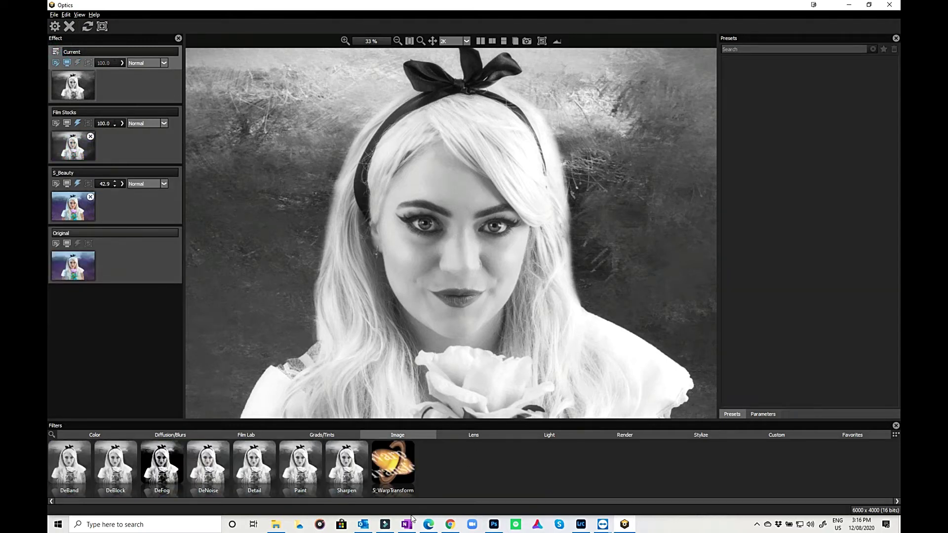
{"action": "left_click", "coordinate": [354, 469]}
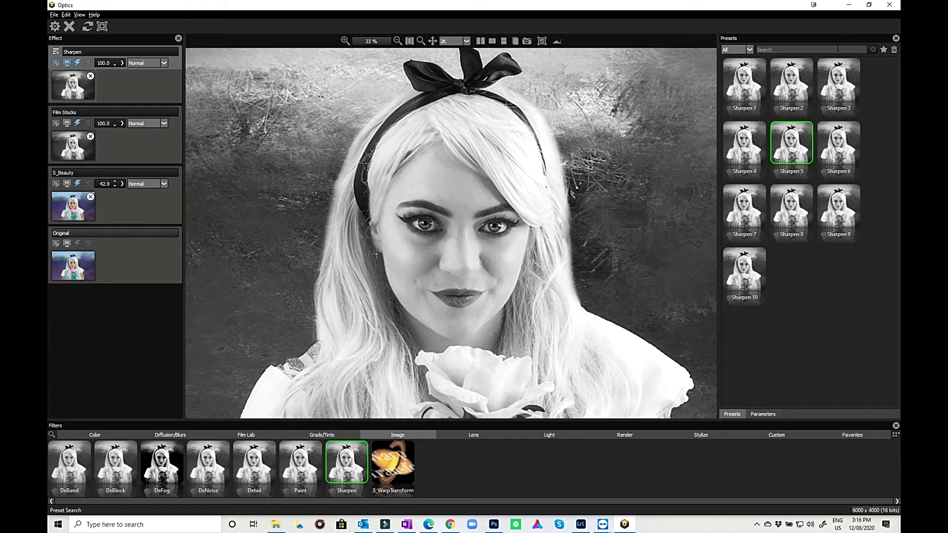
{"action": "left_click", "coordinate": [793, 79]}
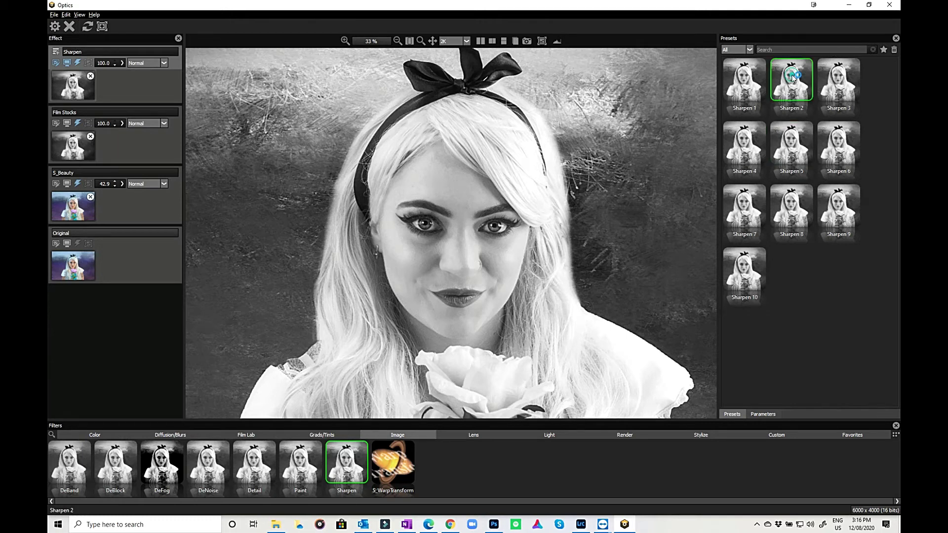
{"action": "left_click", "coordinate": [747, 213]}
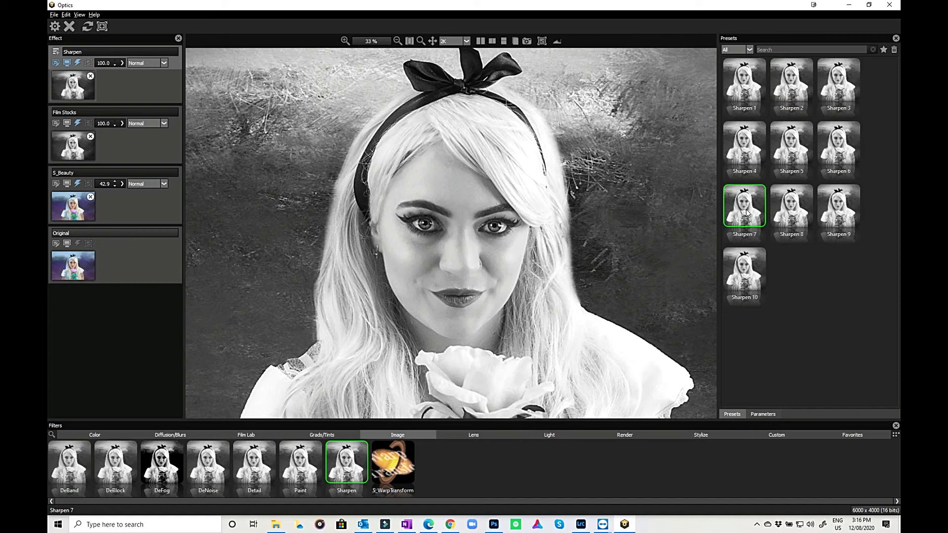
{"action": "left_click", "coordinate": [748, 151]}
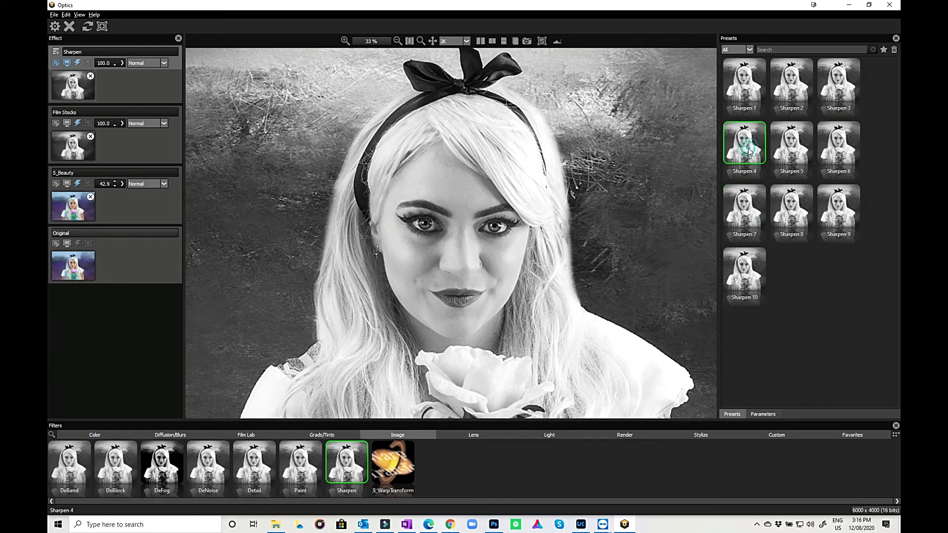
Step: Apply the Sharpen 9 preset, compare the result with the original in split view and return to the single view
{"action": "left_click", "coordinate": [850, 222]}
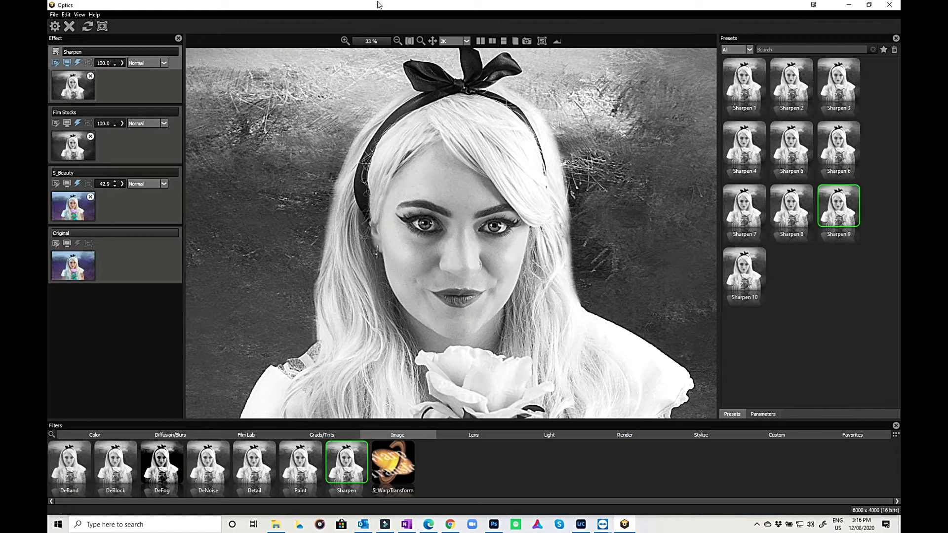
{"action": "left_click", "coordinate": [481, 41]}
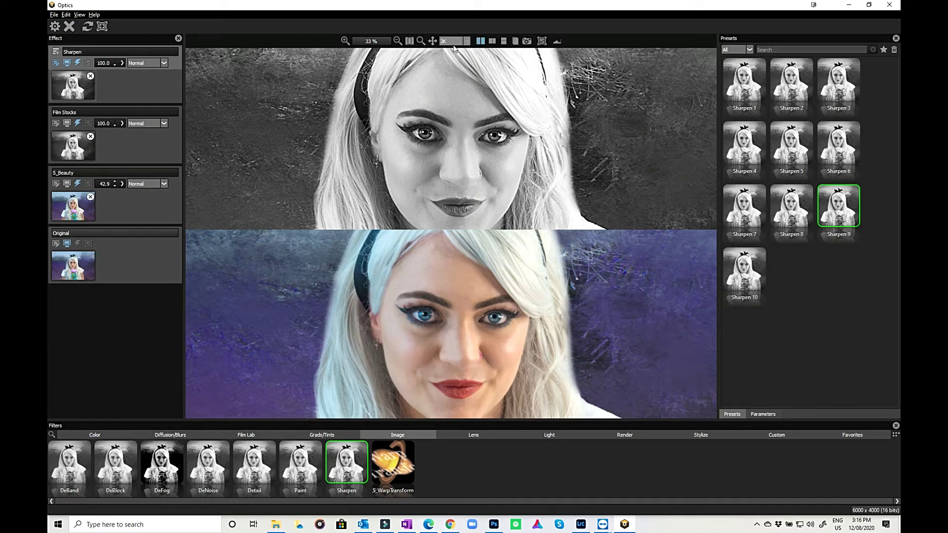
{"action": "left_click", "coordinate": [482, 40]}
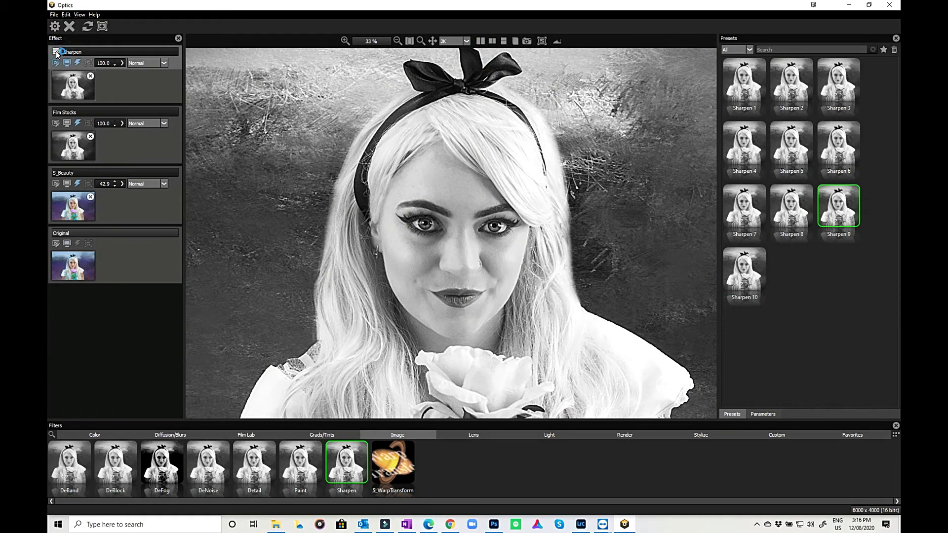
Step: Add a new layer above Sharpen and apply the S_Vignette filter from the Lens category
{"action": "left_click", "coordinate": [55, 51]}
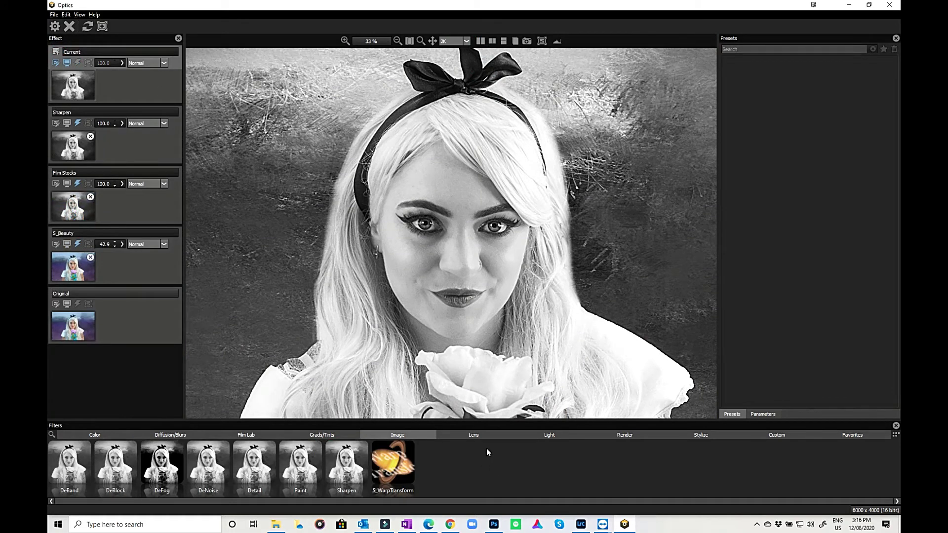
{"action": "left_click", "coordinate": [478, 436]}
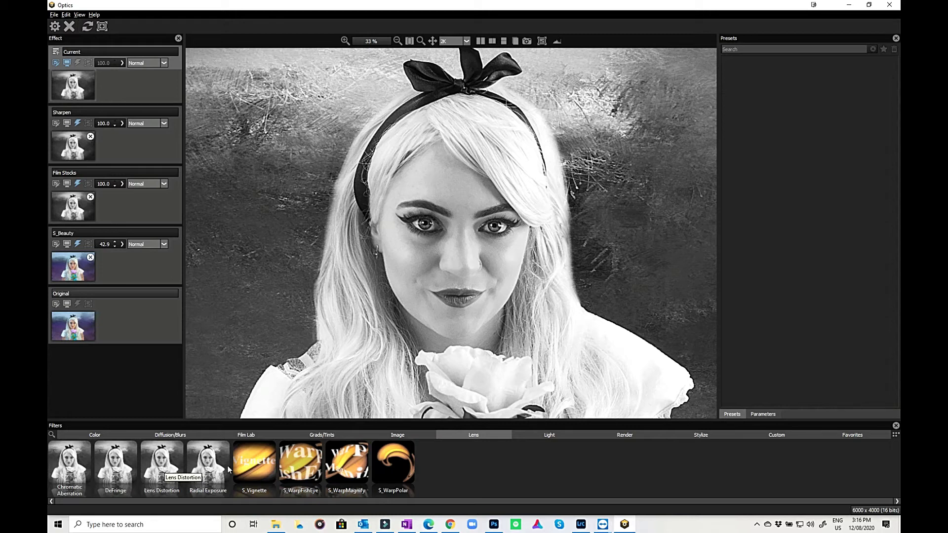
{"action": "left_click", "coordinate": [259, 464]}
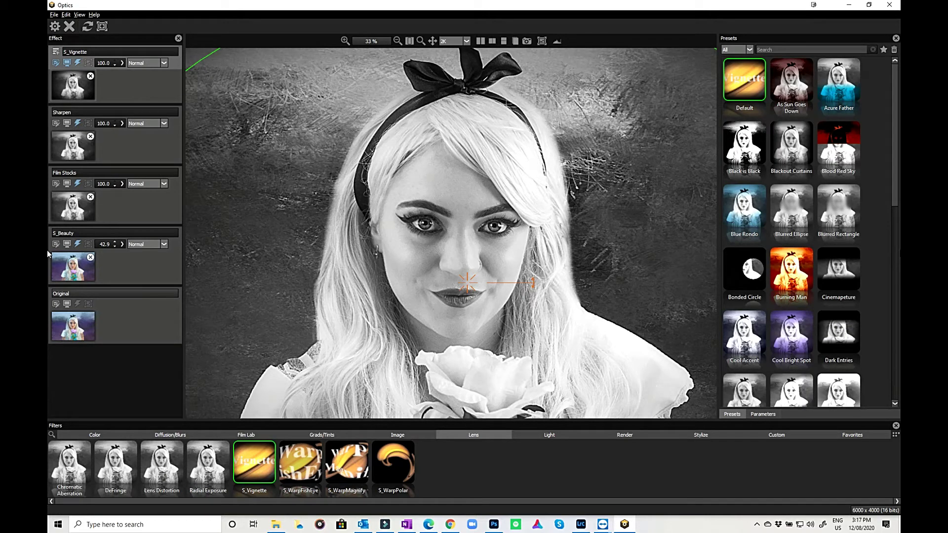
Step: Try the Blood Red Sky, As Sun Goes Down and Cinemapeture vignette presets, lowering the Blood Red Sky boundary and raising the Cinemapeture upper edge
{"action": "left_click", "coordinate": [845, 162]}
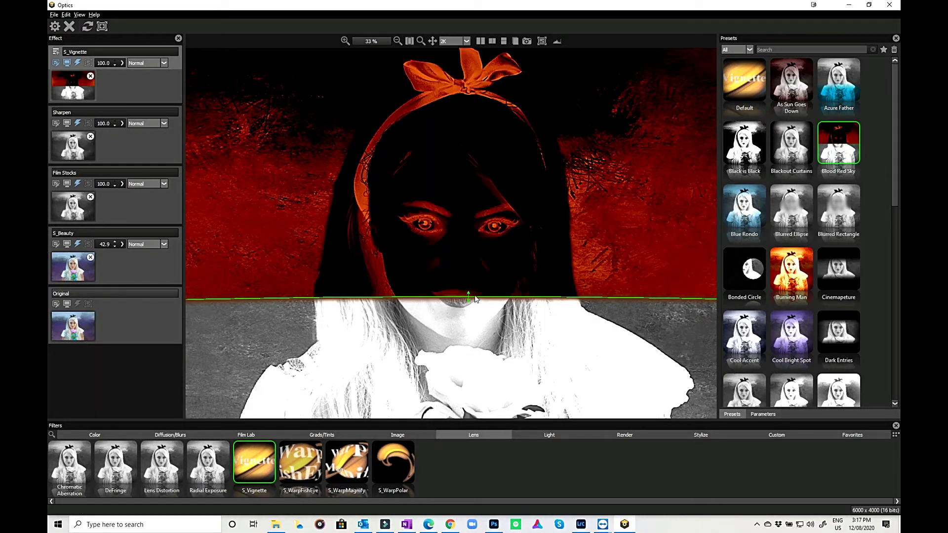
{"action": "left_click_drag", "start_coordinate": [468, 298], "coordinate": [486, 354]}
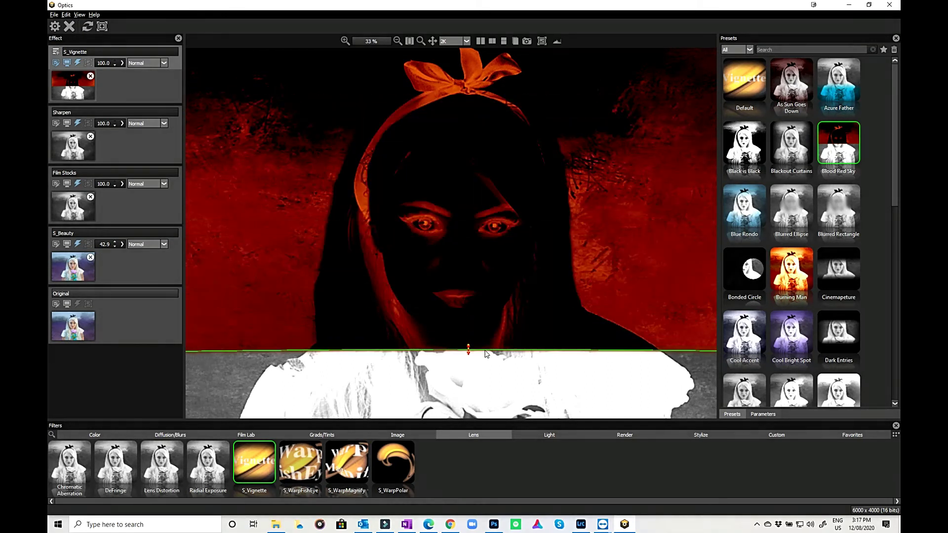
{"action": "left_click", "coordinate": [800, 82]}
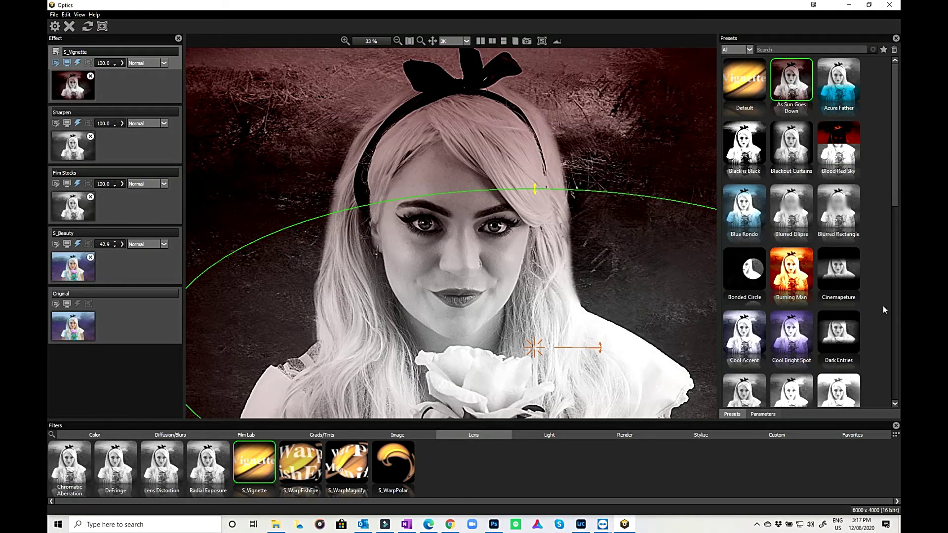
{"action": "left_click", "coordinate": [846, 270]}
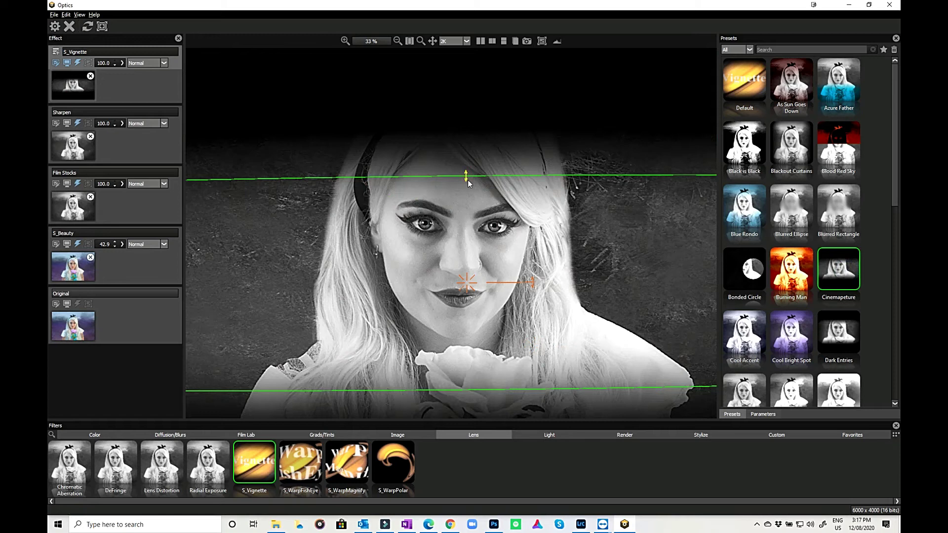
{"action": "left_click_drag", "start_coordinate": [467, 170], "coordinate": [466, 141]}
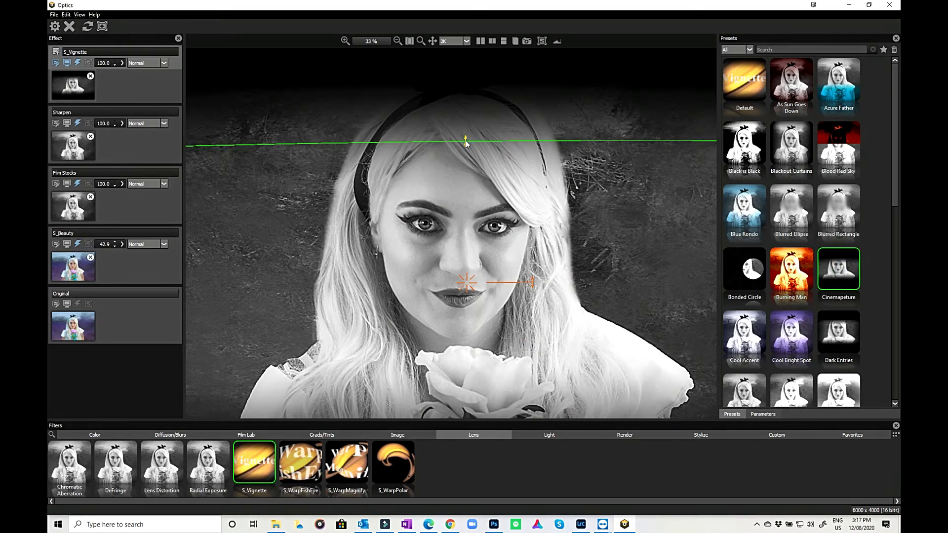
Step: Browse the remaining S_Vignette presets and reset the vignette to the Default preset
{"action": "scroll", "coordinate": [858, 340], "scroll_direction": "down", "scroll_amount": 5}
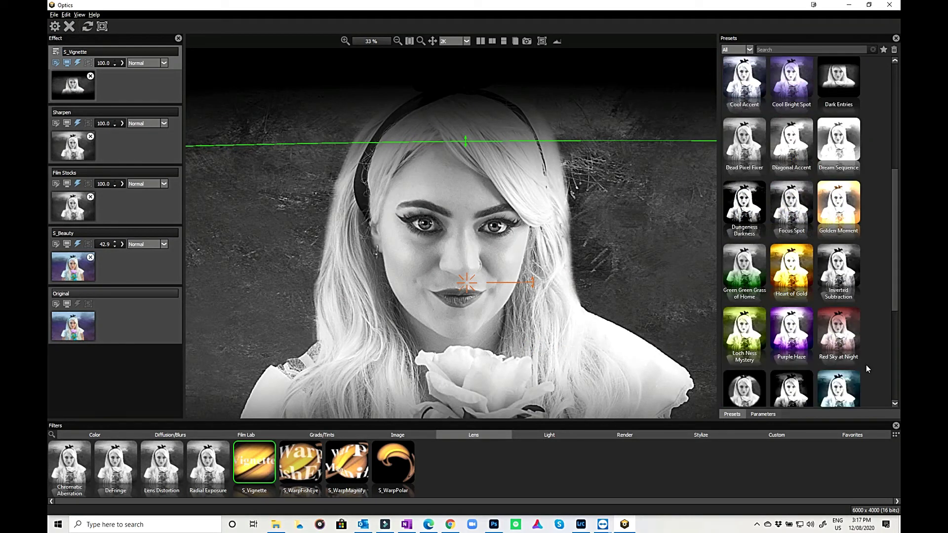
{"action": "scroll", "coordinate": [814, 369], "scroll_direction": "down", "scroll_amount": 2}
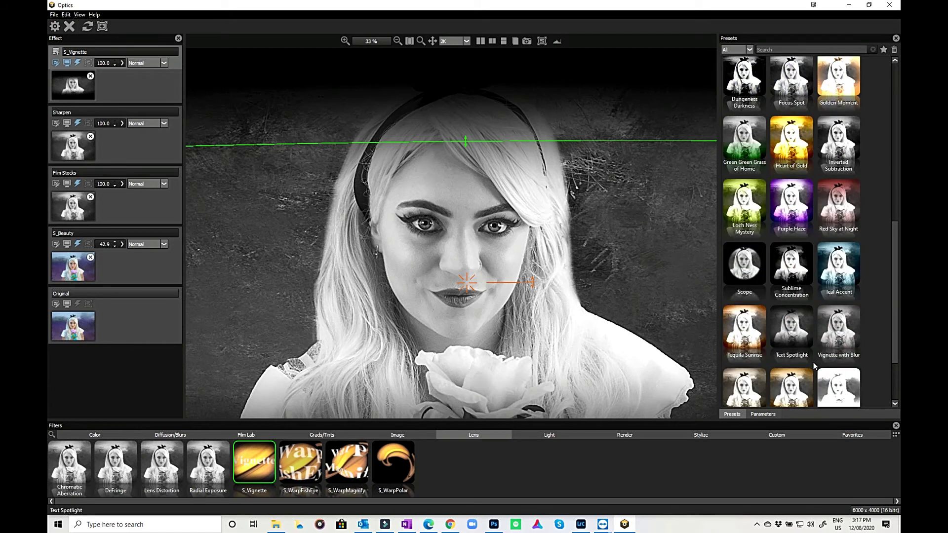
{"action": "scroll", "coordinate": [813, 364], "scroll_direction": "up", "scroll_amount": 7}
{"action": "left_click", "coordinate": [741, 84]}
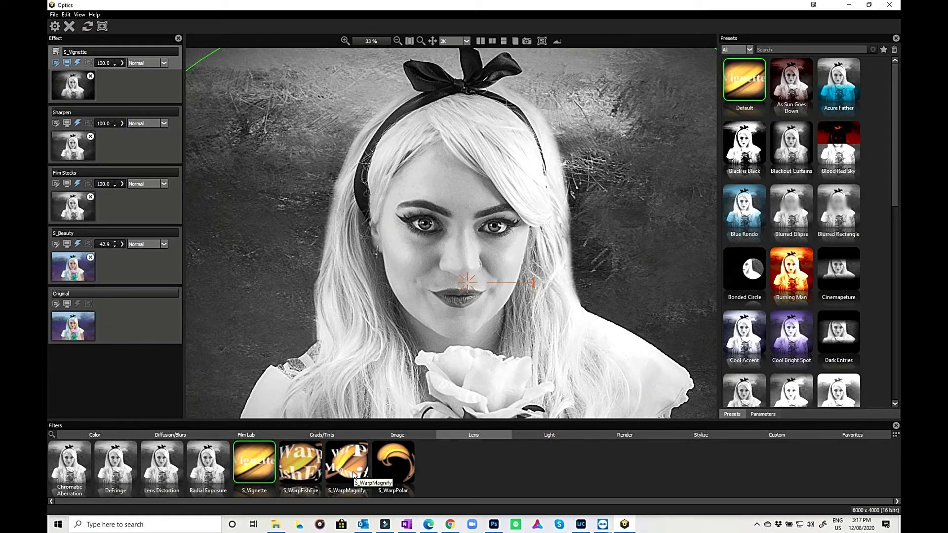
Step: Try the Ice Halos filter from the Light category in place of the vignette, using the 0 Degrees preset
{"action": "left_click", "coordinate": [550, 435]}
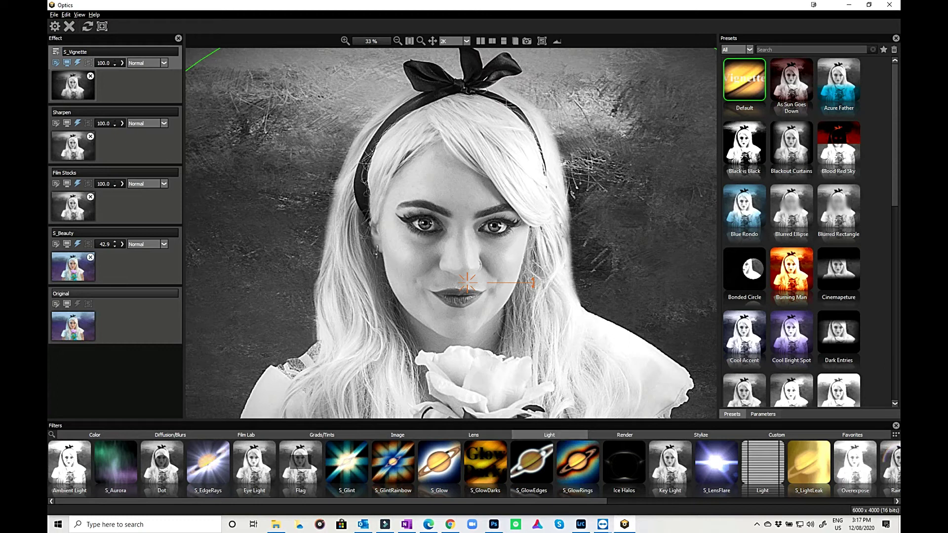
{"action": "left_click", "coordinate": [632, 472]}
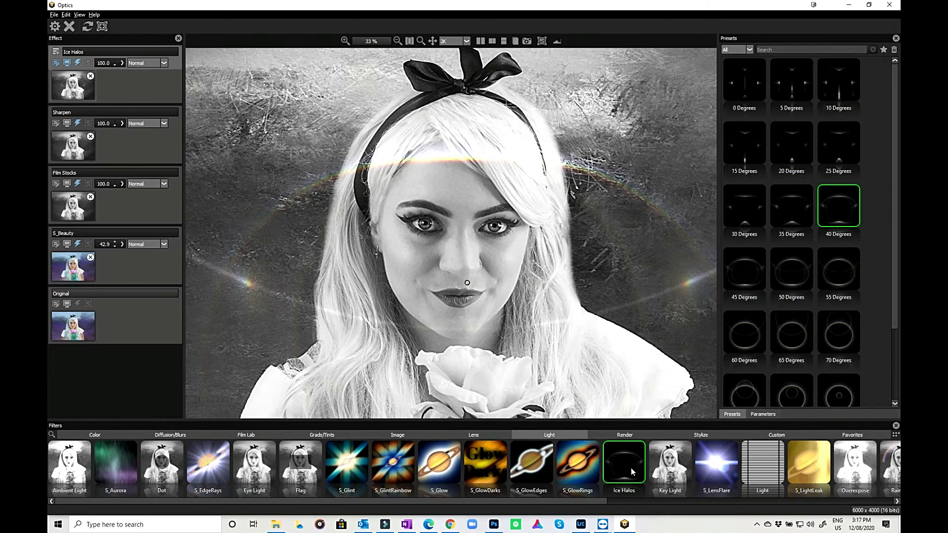
{"action": "scroll", "coordinate": [793, 300], "scroll_direction": "down", "scroll_amount": 2}
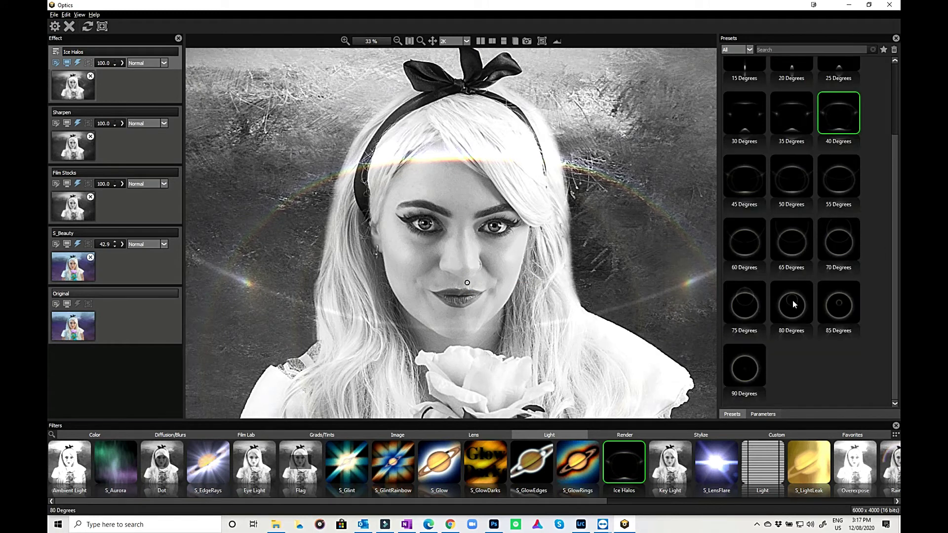
{"action": "scroll", "coordinate": [778, 369], "scroll_direction": "up", "scroll_amount": 2}
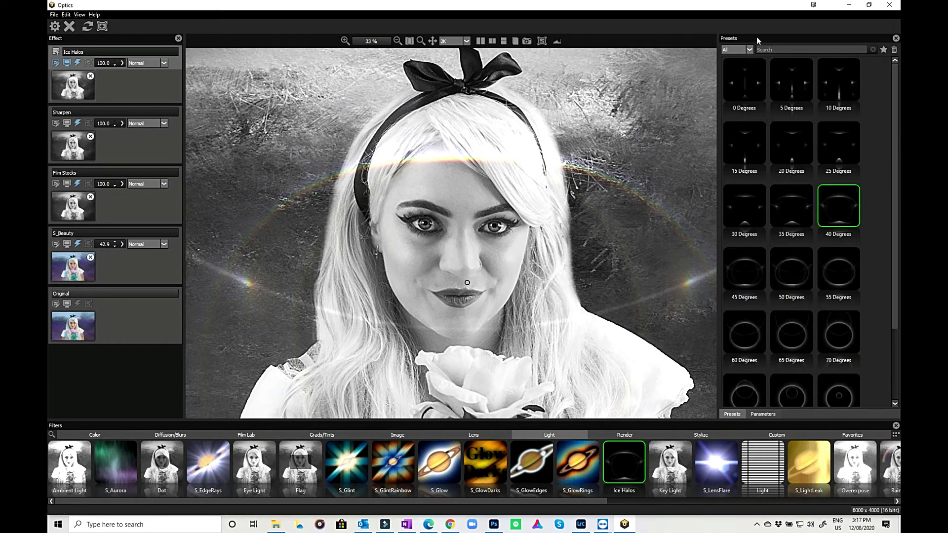
{"action": "left_click", "coordinate": [736, 90]}
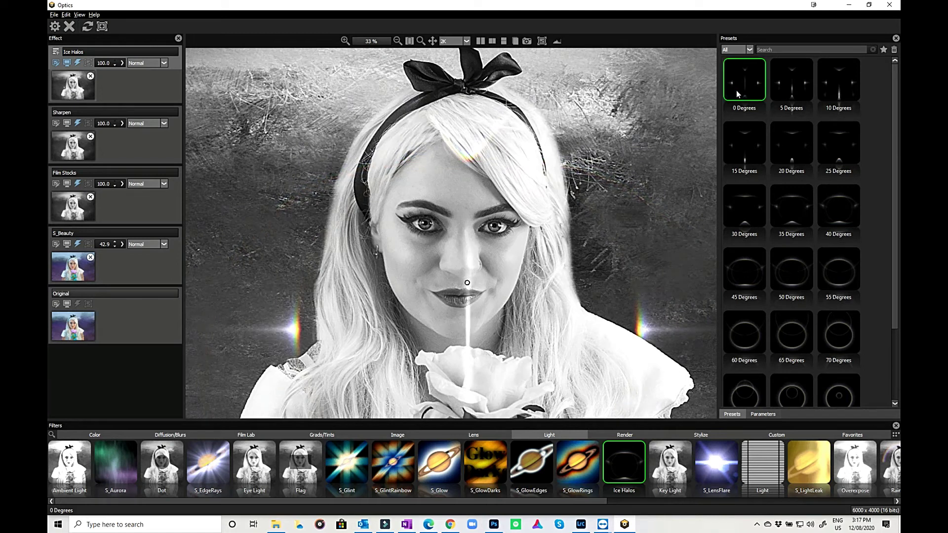
Step: Replace the Ice Halos filter with the Light filter and try the Abstract 60 pattern preset
{"action": "left_click", "coordinate": [770, 464]}
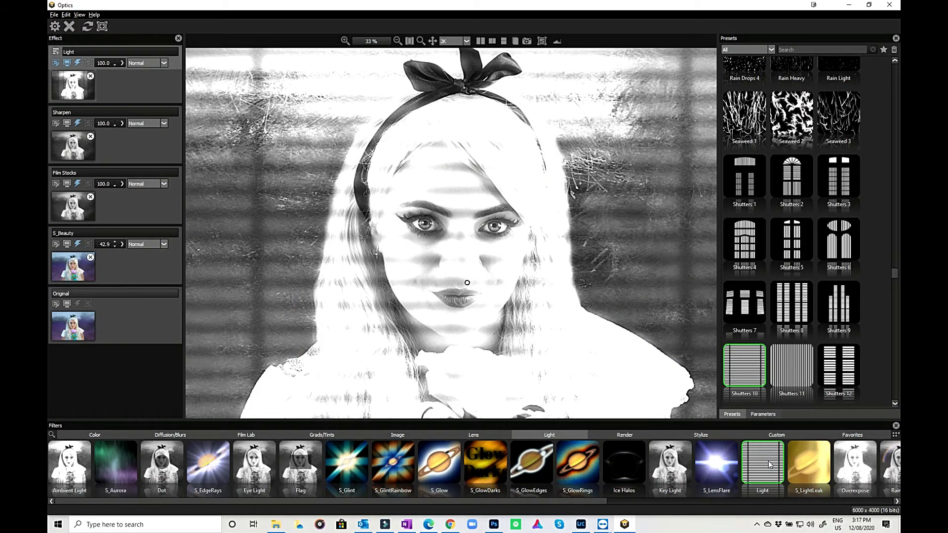
{"action": "left_click_drag", "start_coordinate": [893, 270], "coordinate": [895, 93]}
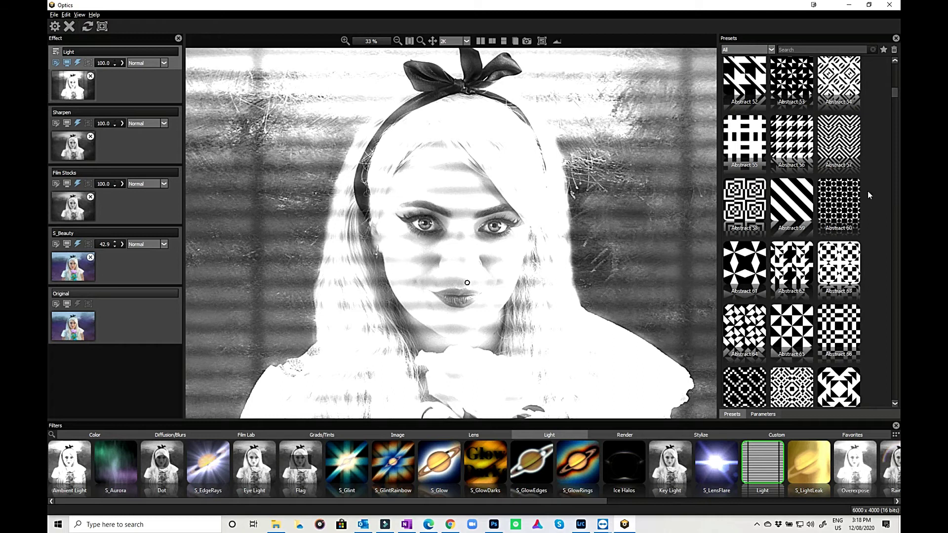
{"action": "left_click", "coordinate": [847, 200]}
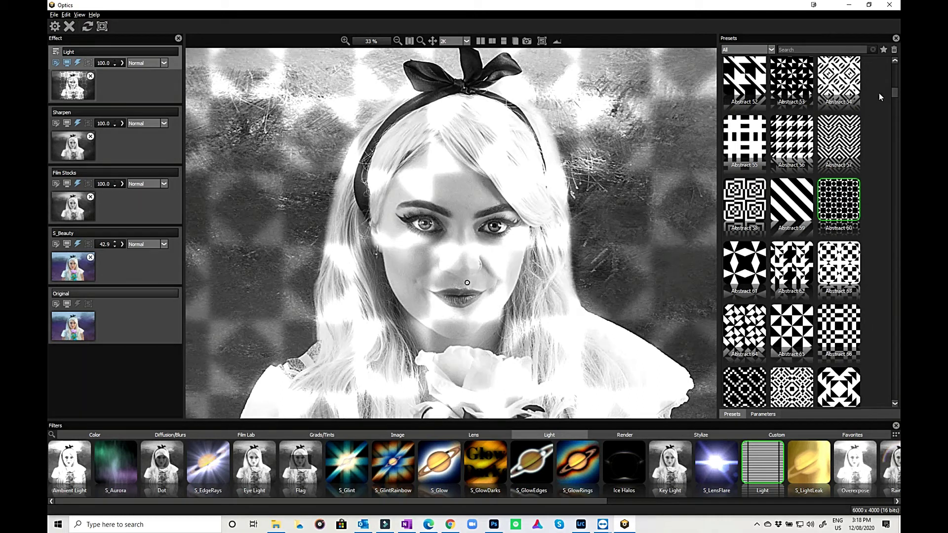
Step: Try the Bay 4, Branches 18 and Concrete Lichens presets of the Light filter on the portrait
{"action": "left_click_drag", "start_coordinate": [895, 93], "coordinate": [895, 121]}
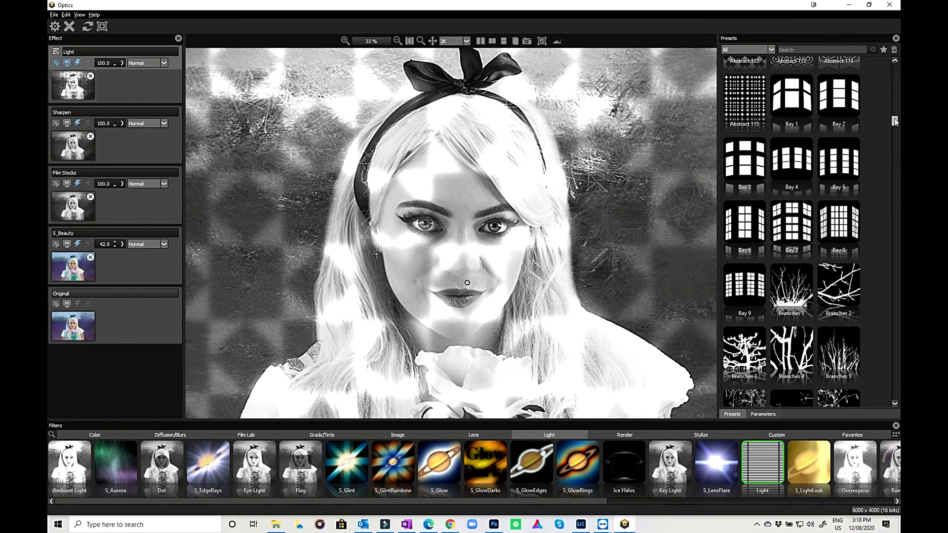
{"action": "left_click", "coordinate": [806, 167]}
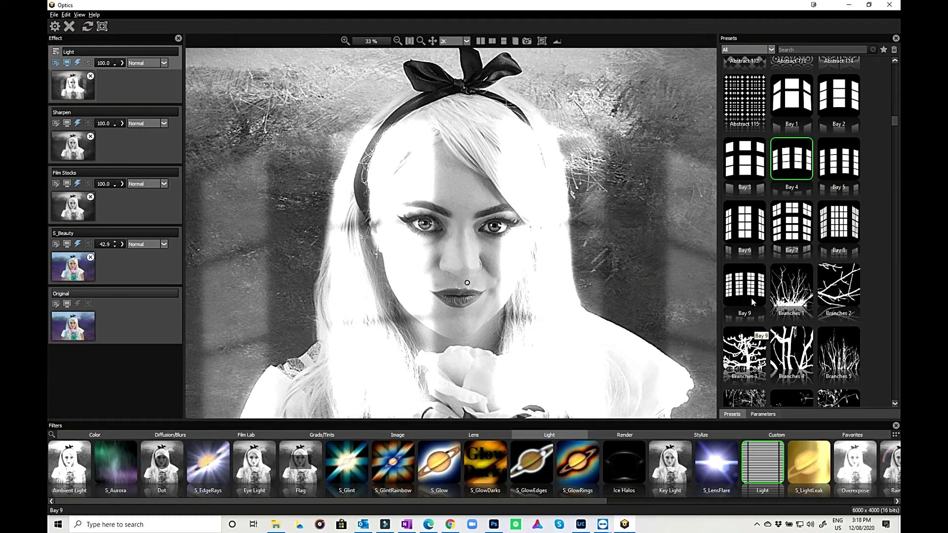
{"action": "scroll", "coordinate": [754, 302], "scroll_direction": "down", "scroll_amount": 6}
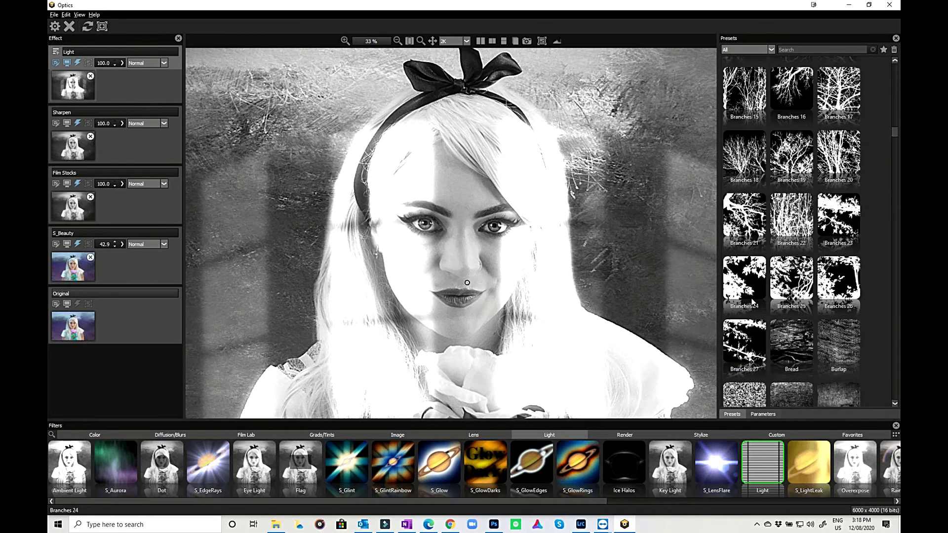
{"action": "left_click", "coordinate": [746, 153]}
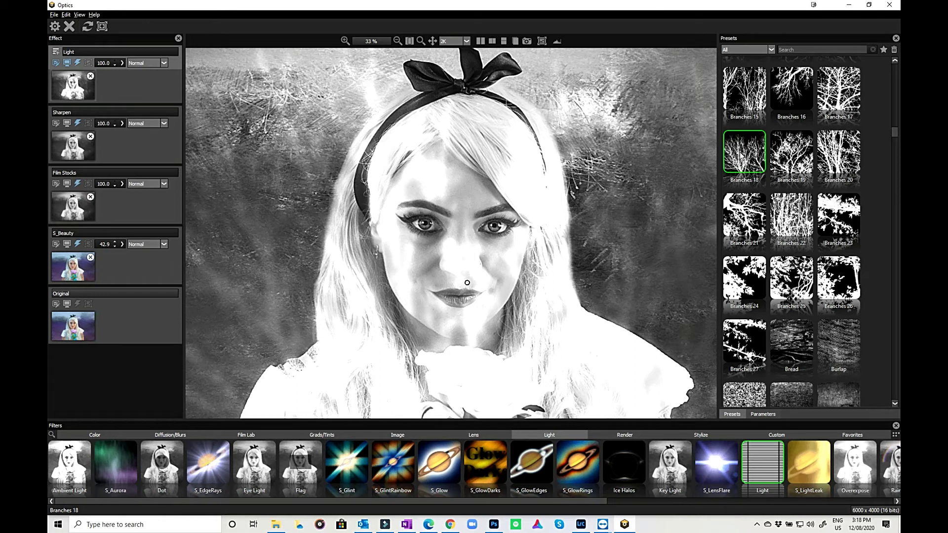
{"action": "scroll", "coordinate": [821, 282], "scroll_direction": "down", "scroll_amount": 4}
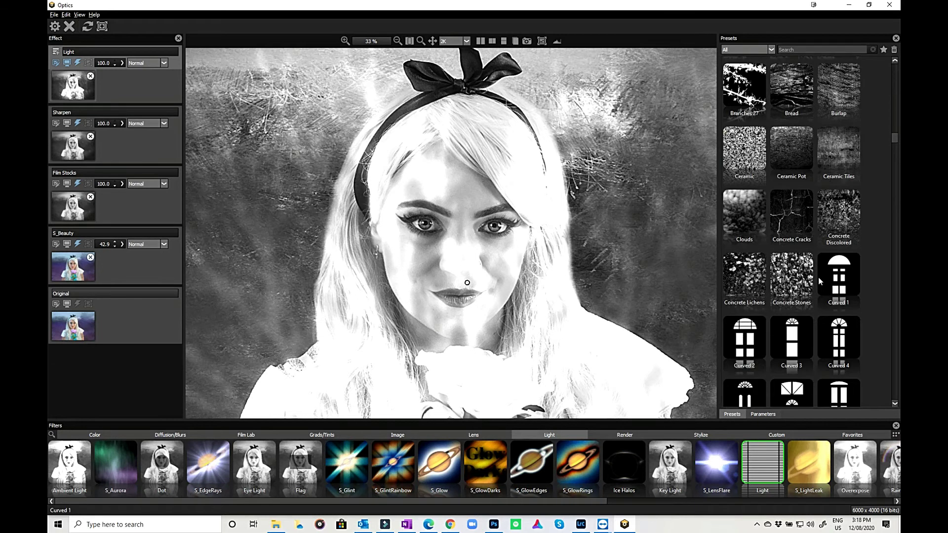
{"action": "left_click", "coordinate": [735, 281]}
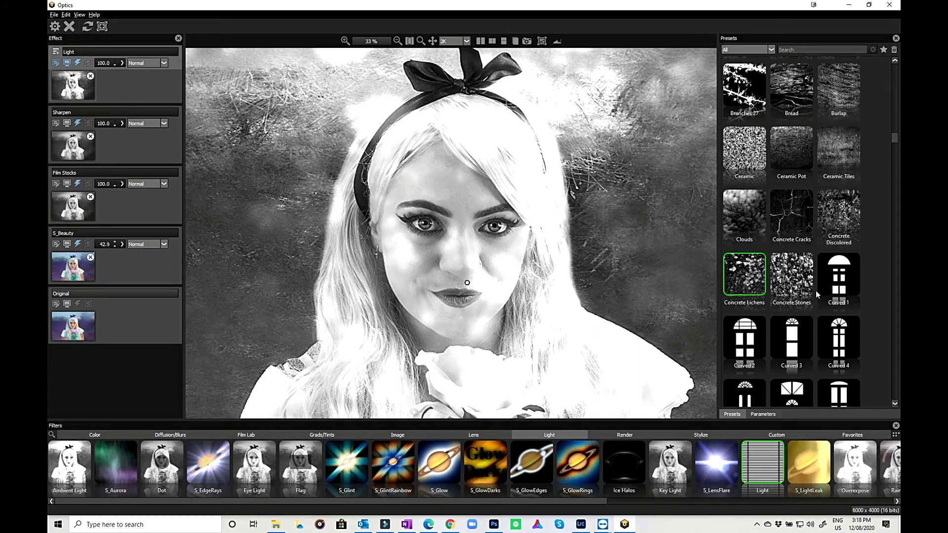
Step: Browse past the window patterns in the Light filter presets and apply Fire 2
{"action": "scroll", "coordinate": [815, 291], "scroll_direction": "down", "scroll_amount": 4}
{"action": "scroll", "coordinate": [790, 282], "scroll_direction": "down", "scroll_amount": 6}
{"action": "scroll", "coordinate": [799, 318], "scroll_direction": "down", "scroll_amount": 12}
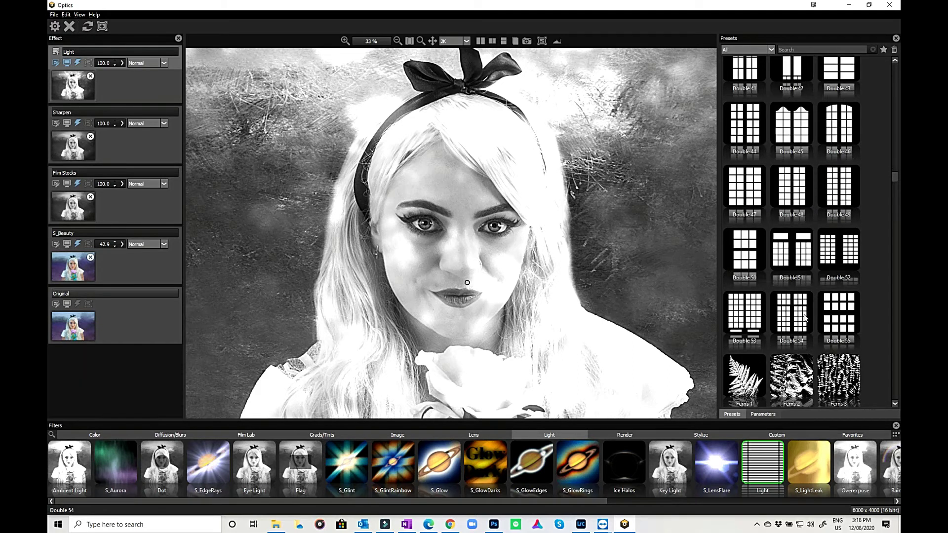
{"action": "scroll", "coordinate": [805, 318], "scroll_direction": "down", "scroll_amount": 2}
{"action": "left_click", "coordinate": [838, 323]}
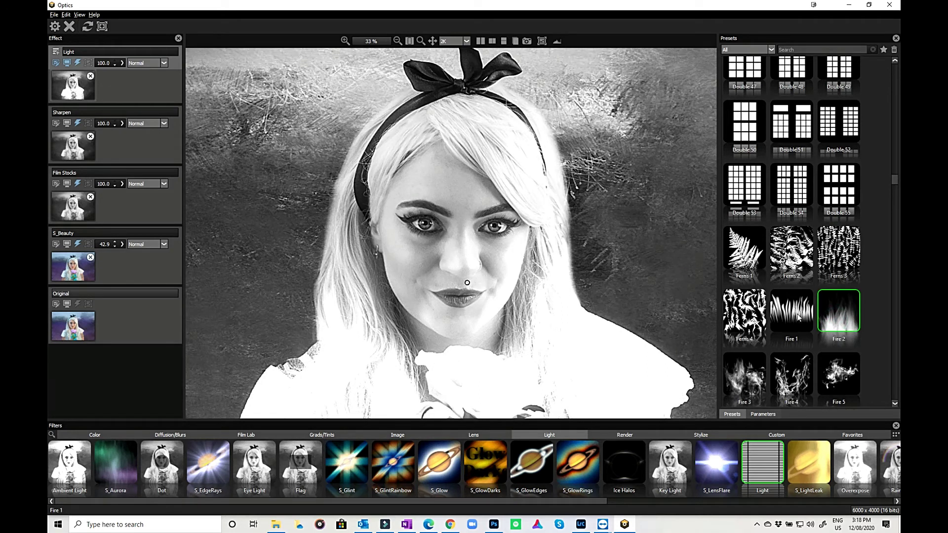
Step: Try the Fire 4 and Double 54 presets of the Light filter on the portrait
{"action": "left_click", "coordinate": [799, 391]}
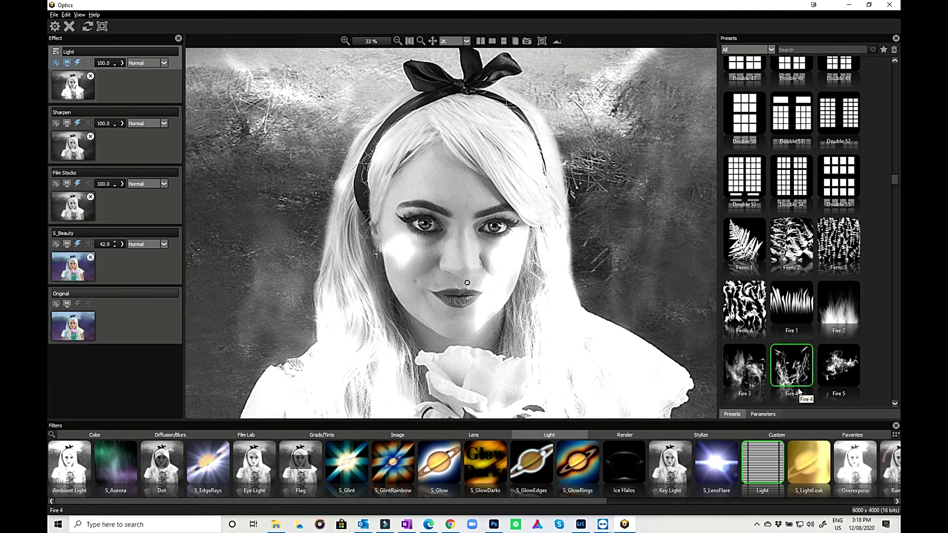
{"action": "left_click", "coordinate": [772, 190]}
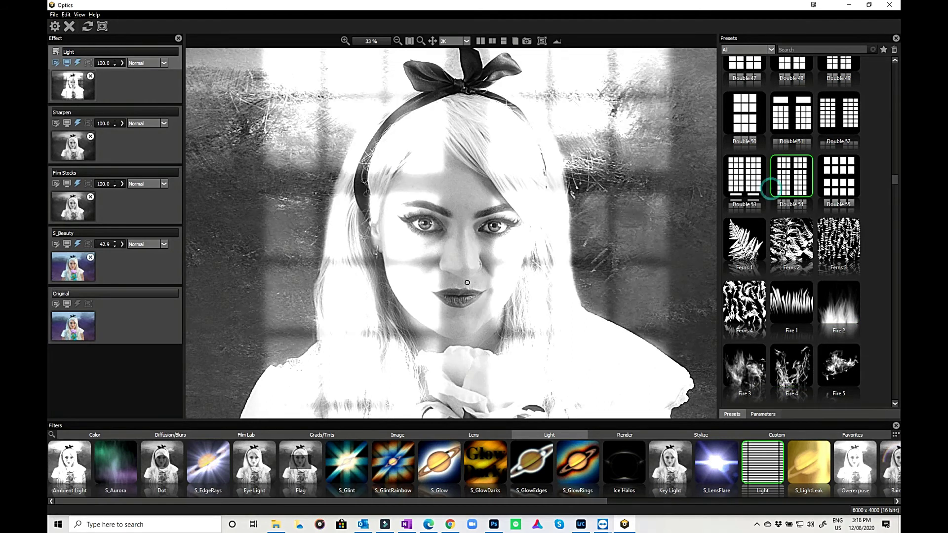
Step: Replace the Light filter with S_LightLeak and try the Old leaky film edges, Big, bright, fast and warm, Corner Burn and Joker presets
{"action": "left_click", "coordinate": [807, 467]}
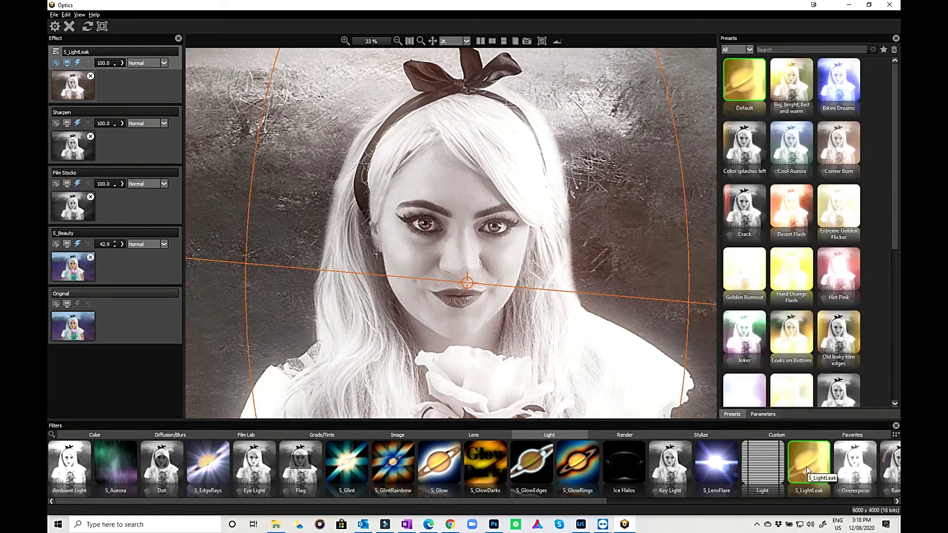
{"action": "left_click", "coordinate": [847, 339]}
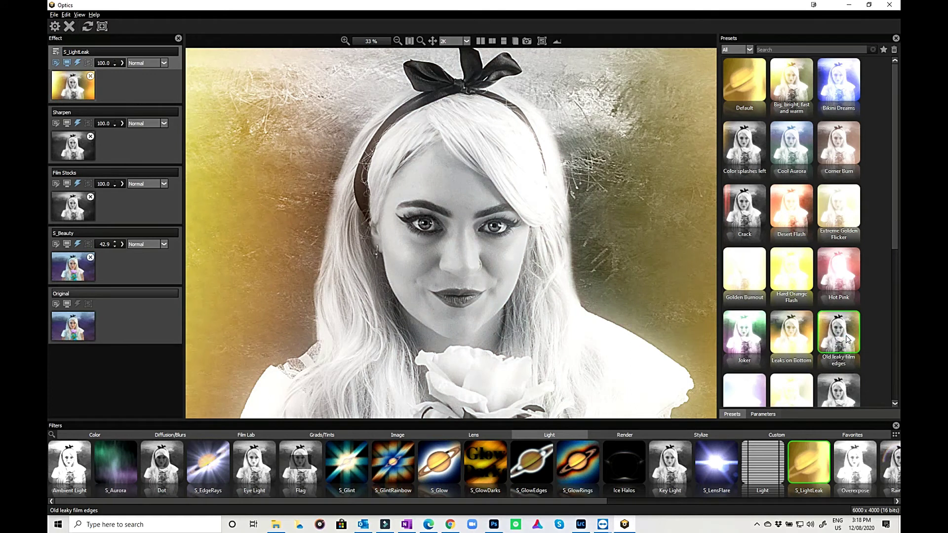
{"action": "left_click", "coordinate": [791, 86]}
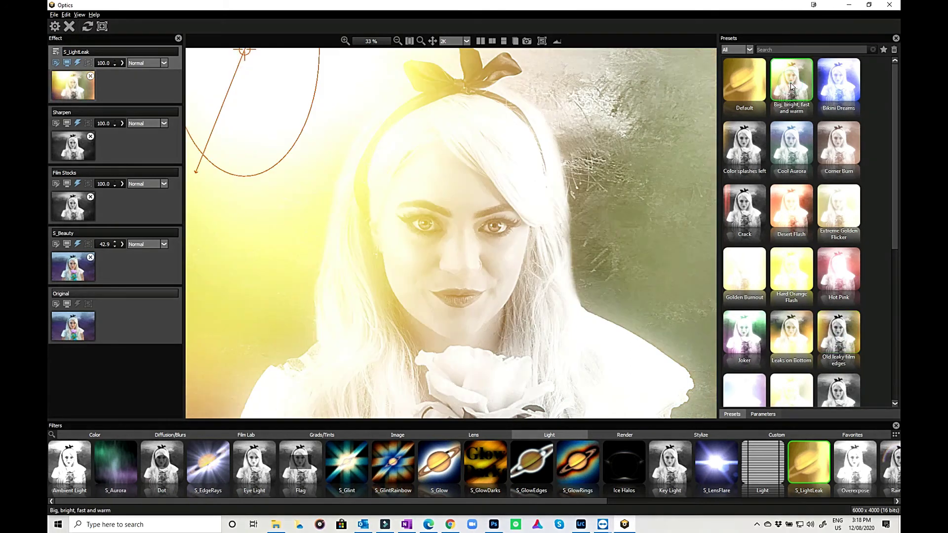
{"action": "left_click", "coordinate": [832, 133]}
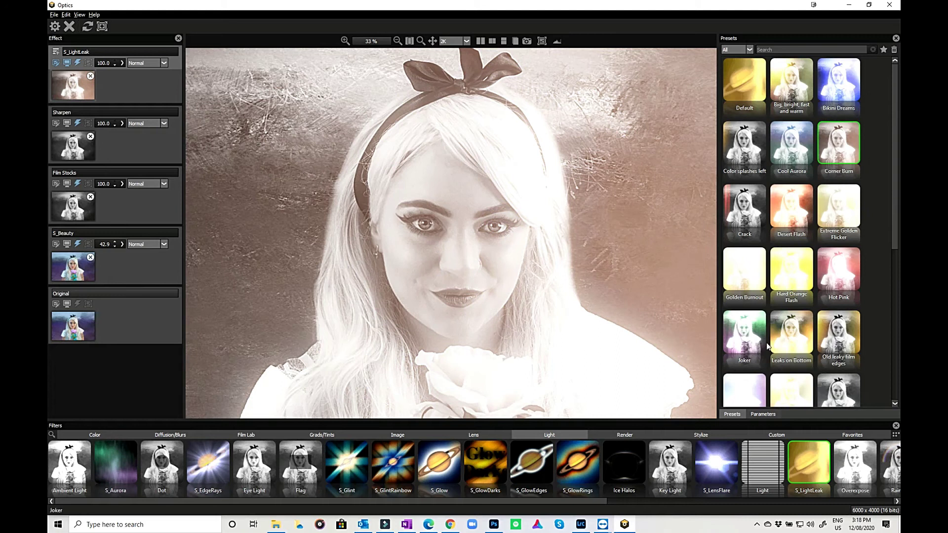
{"action": "left_click", "coordinate": [747, 345]}
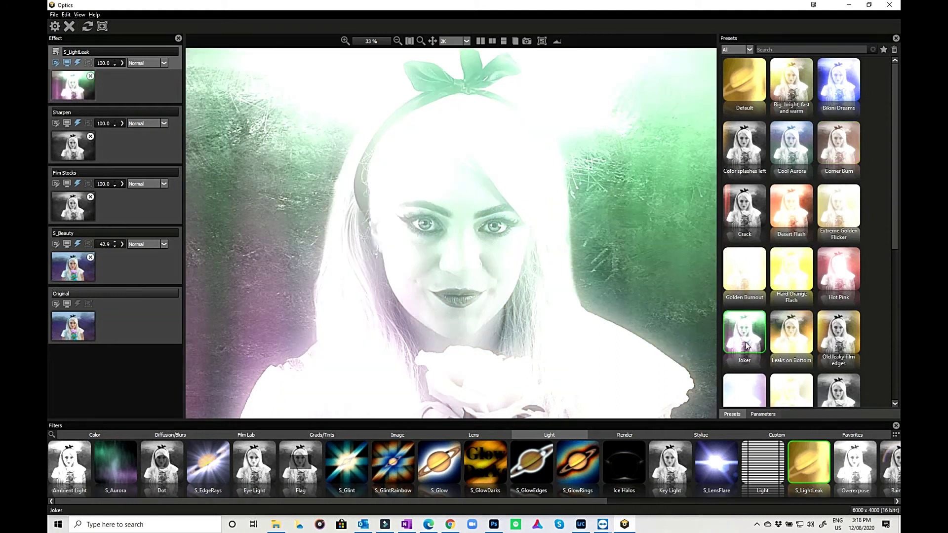
Step: Try the Subtle rainbow right side preset of S_LightLeak and settle on Soft Blue
{"action": "scroll", "coordinate": [850, 332], "scroll_direction": "down", "scroll_amount": 5}
{"action": "left_click", "coordinate": [851, 333]}
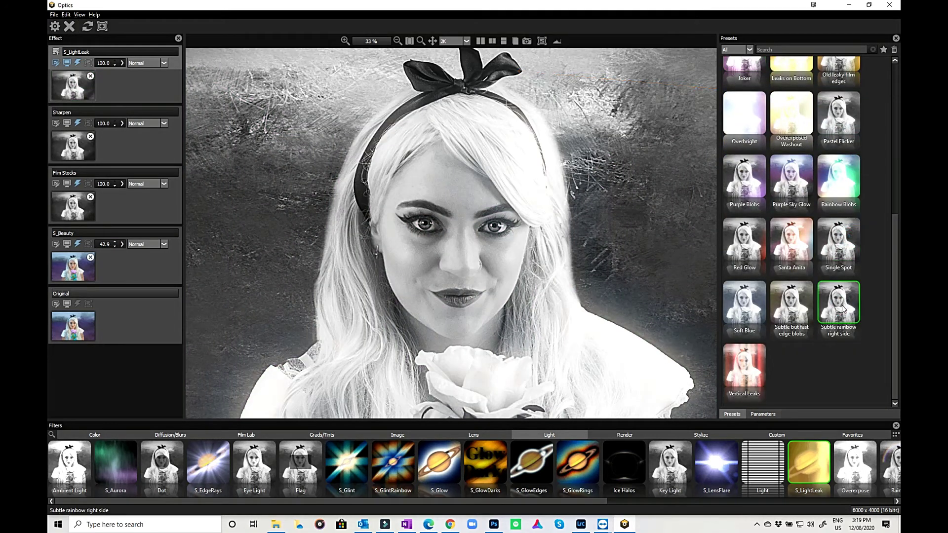
{"action": "left_click", "coordinate": [761, 310]}
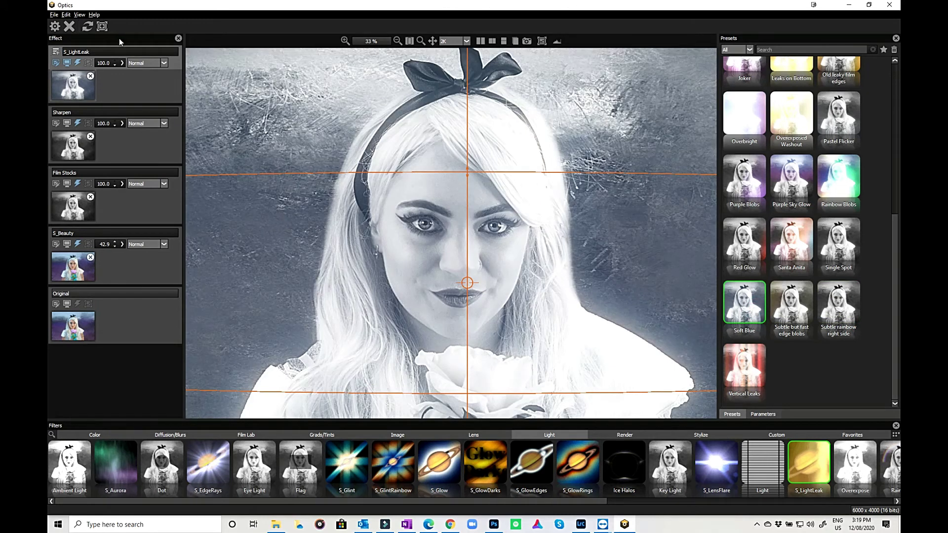
Step: Add a new layer above S_LightLeak and apply the Reflector filter with the Gold Reflector 1 preset
{"action": "left_click", "coordinate": [56, 59]}
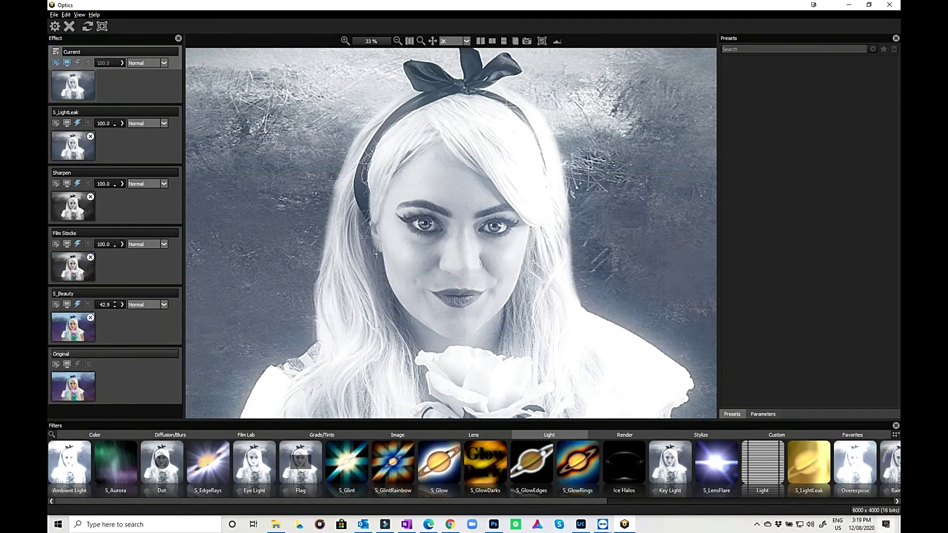
{"action": "scroll", "coordinate": [587, 503], "scroll_direction": "down", "scroll_amount": 3}
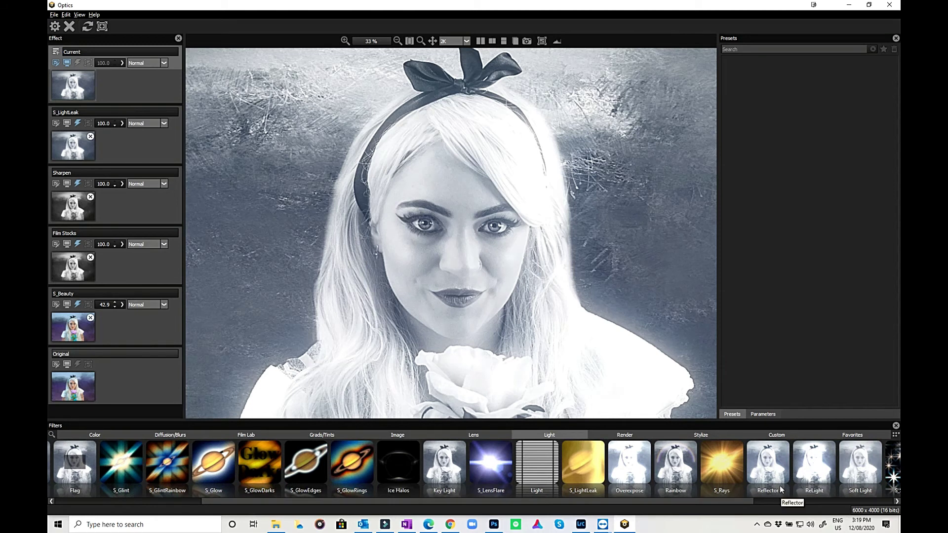
{"action": "scroll", "coordinate": [814, 500], "scroll_direction": "down", "scroll_amount": 3}
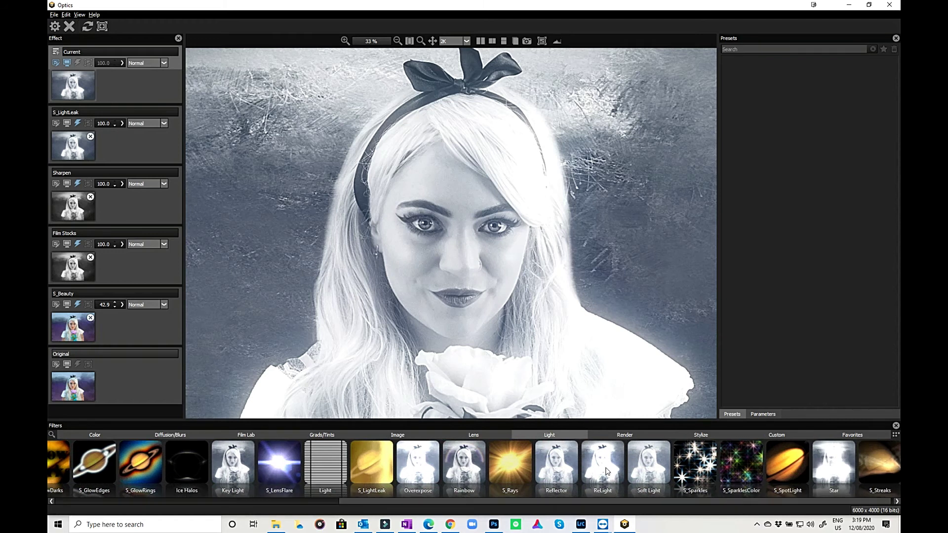
{"action": "left_click", "coordinate": [561, 466]}
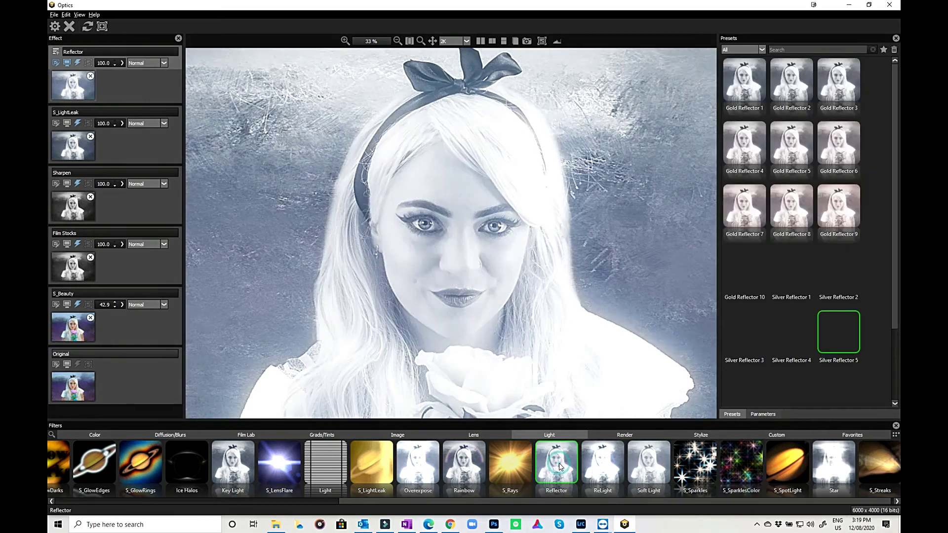
{"action": "left_click", "coordinate": [739, 85]}
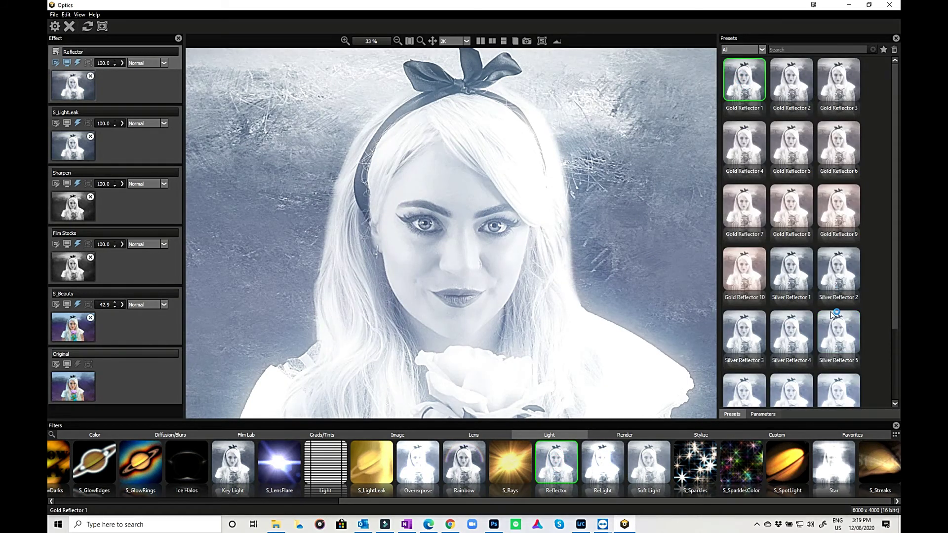
Step: Compare the Reflector filter's Gold Reflector 2, 4 to 8 and Silver Reflector 1 presets, and return to Gold Reflector 1
{"action": "scroll", "coordinate": [831, 315], "scroll_direction": "down", "scroll_amount": 2}
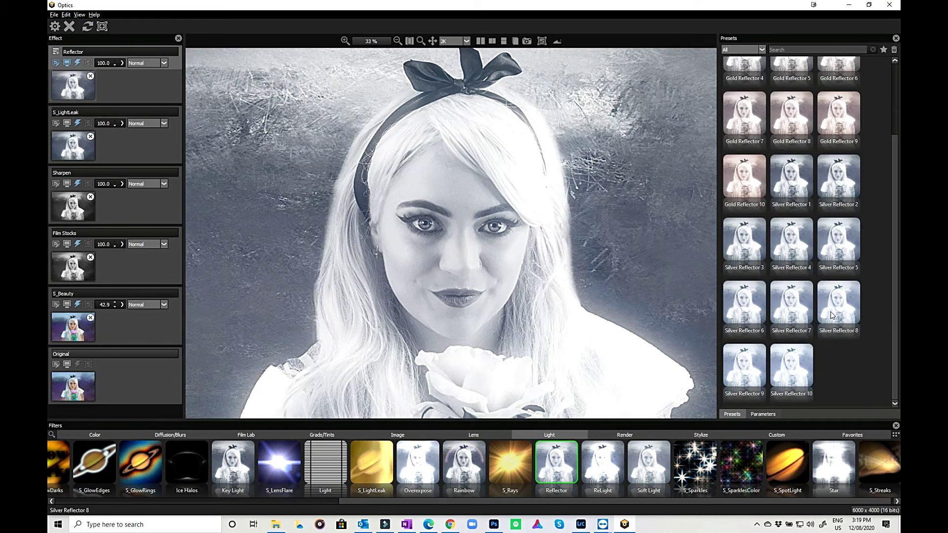
{"action": "scroll", "coordinate": [832, 315], "scroll_direction": "up", "scroll_amount": 2}
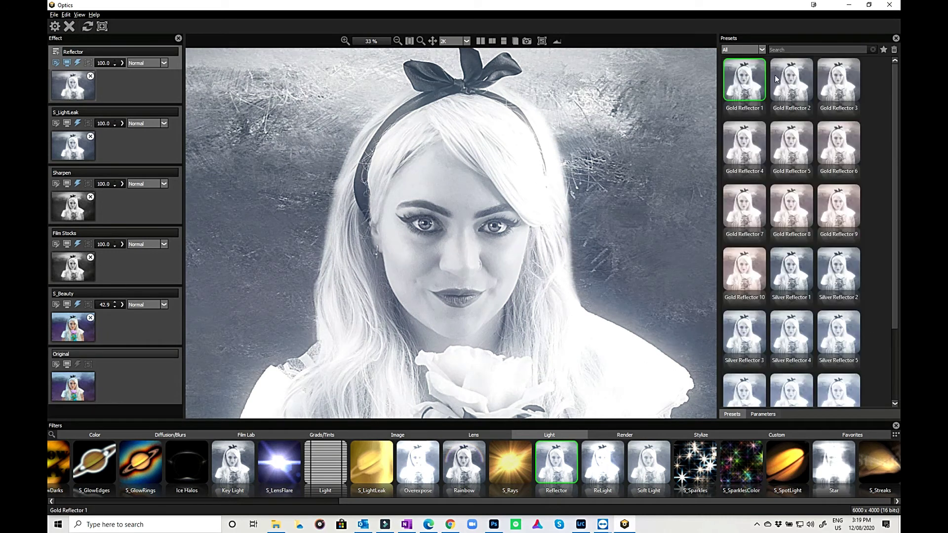
{"action": "left_click", "coordinate": [811, 85]}
{"action": "left_click", "coordinate": [736, 153]}
{"action": "left_click", "coordinate": [789, 159]}
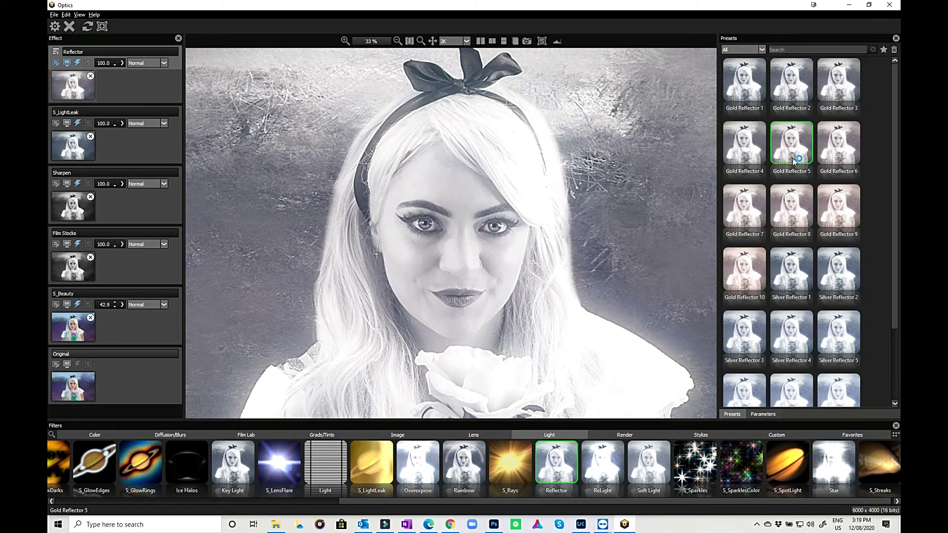
{"action": "left_click", "coordinate": [833, 157]}
{"action": "left_click", "coordinate": [728, 207]}
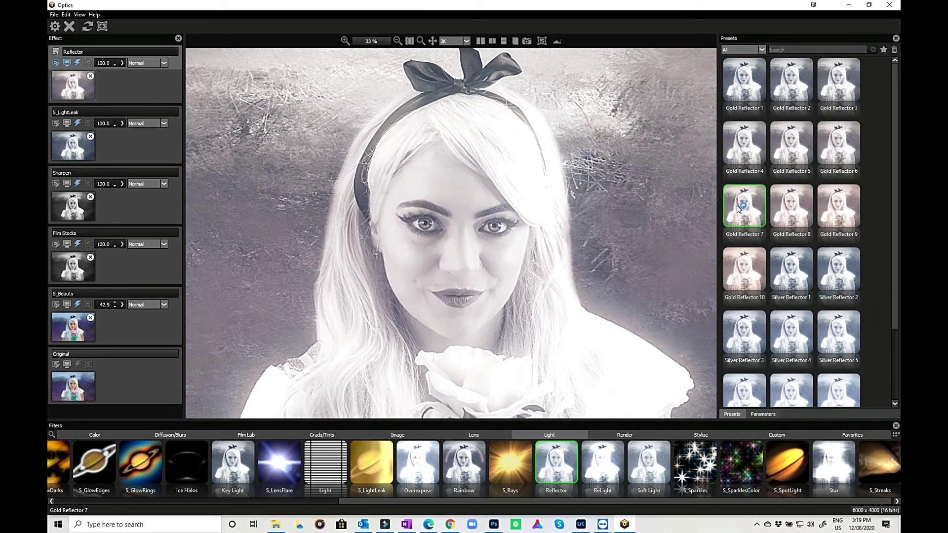
{"action": "left_click", "coordinate": [798, 213]}
{"action": "left_click", "coordinate": [801, 269]}
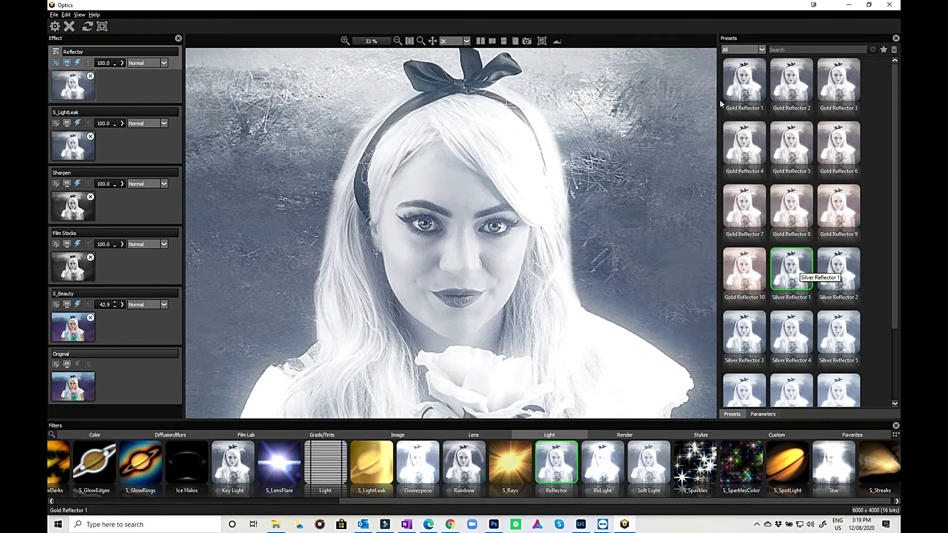
{"action": "left_click", "coordinate": [752, 83]}
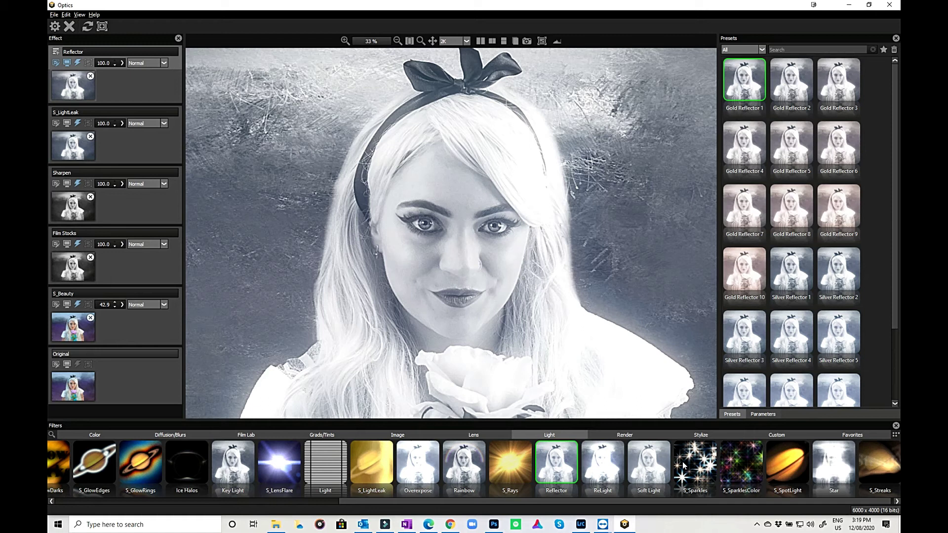
Step: Try the S_Luna render filter with the Hazy Moon preset and move the moon up and away from the face
{"action": "left_click_drag", "start_coordinate": [668, 503], "coordinate": [792, 502]}
{"action": "left_click", "coordinate": [623, 435]}
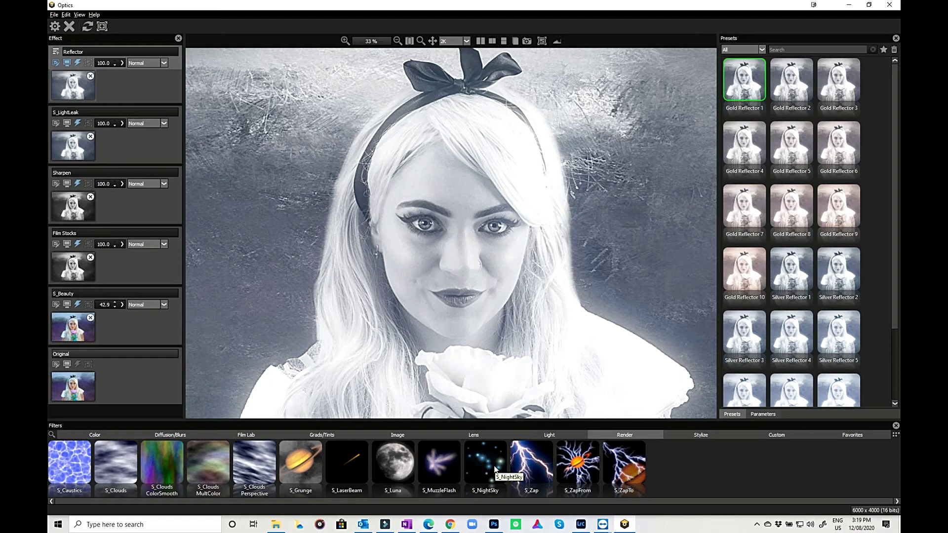
{"action": "left_click", "coordinate": [399, 468]}
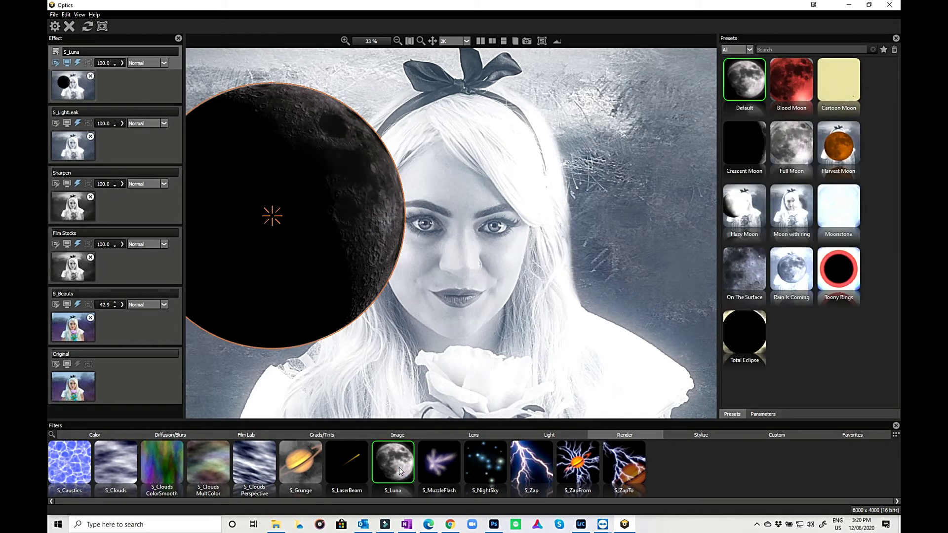
{"action": "left_click", "coordinate": [737, 212]}
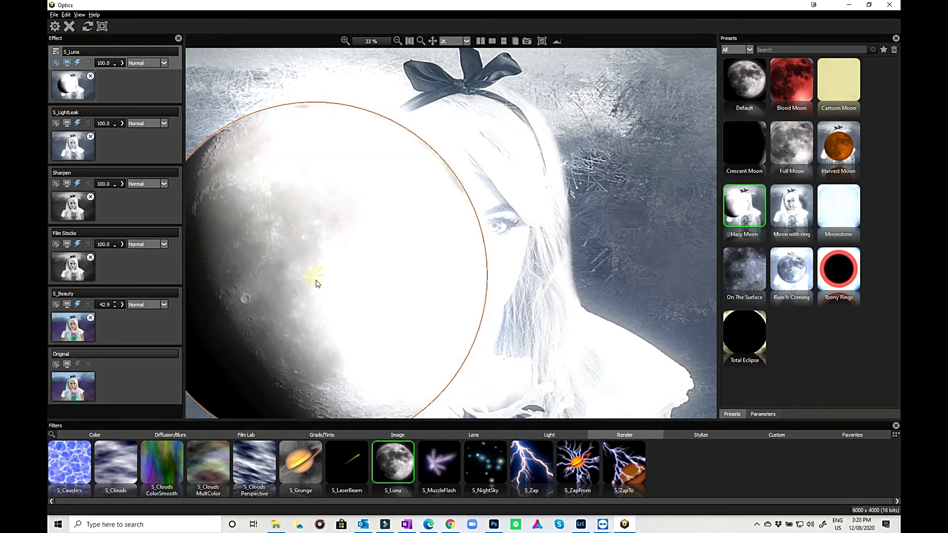
{"action": "left_click_drag", "start_coordinate": [314, 280], "coordinate": [268, 196]}
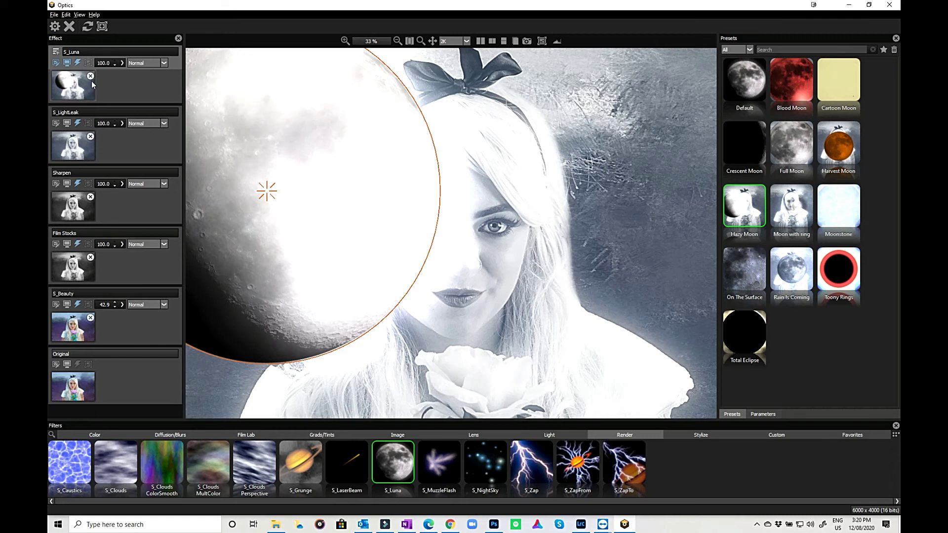
Step: Undo the moon move, the Hazy Moon preset and the S_Luna filter to restore the Reflector layer
{"action": "key", "text": "ctrl+z"}
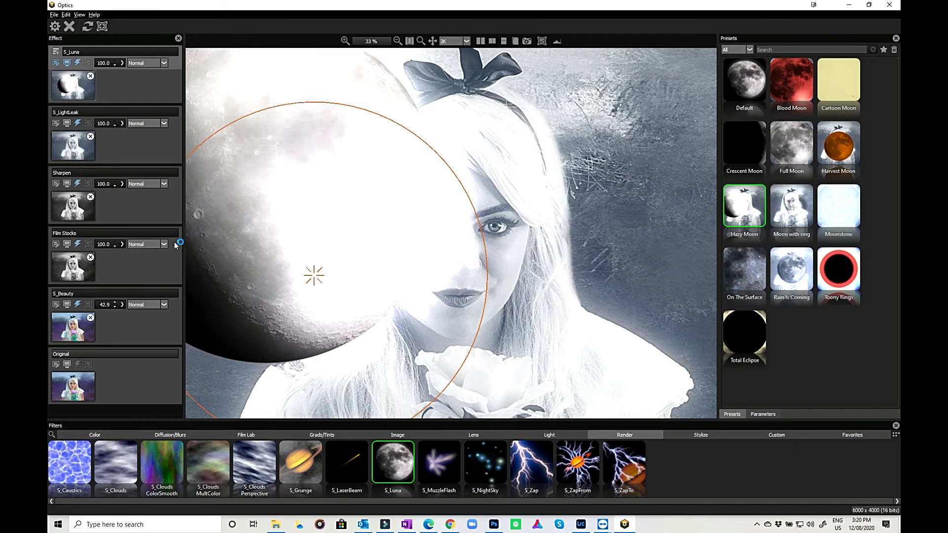
{"action": "key", "text": "ctrl+z"}
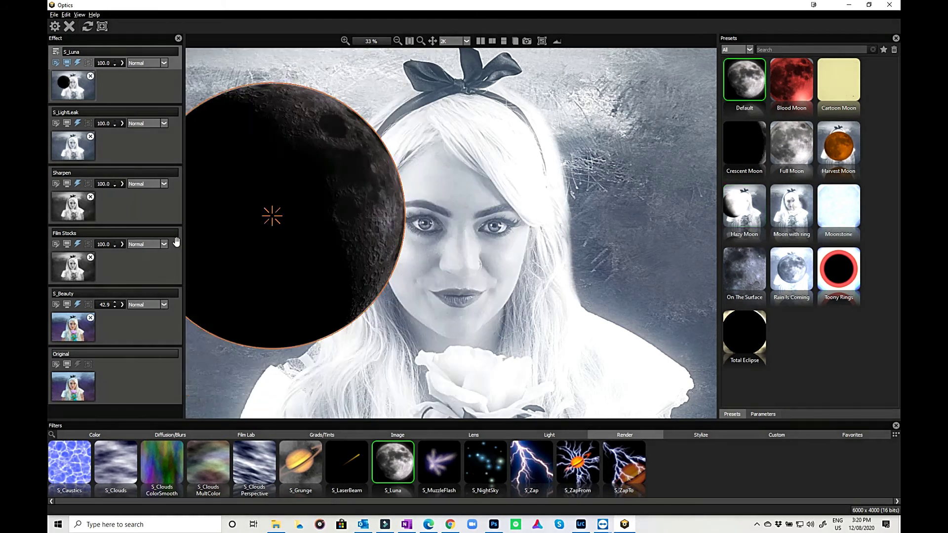
{"action": "key", "text": "ctrl+z"}
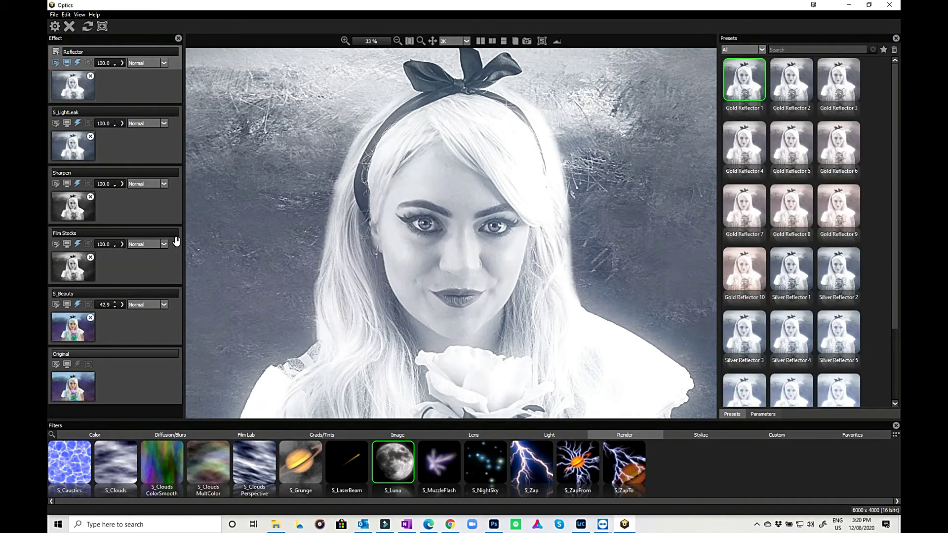
Step: Add a new layer above Reflector and try the S_Brush, S_Cartoon and S_CartoonPaint stylize filters on it
{"action": "left_click", "coordinate": [55, 52]}
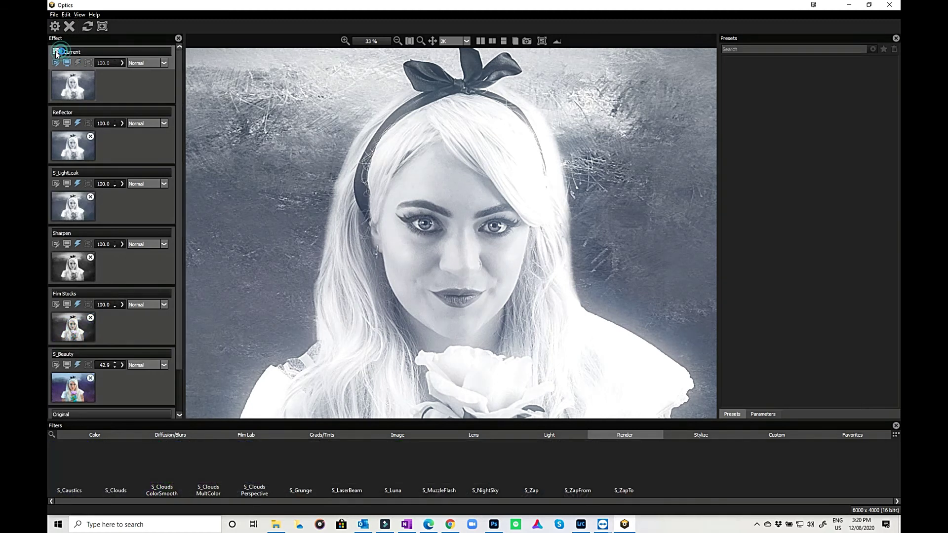
{"action": "left_click", "coordinate": [695, 437]}
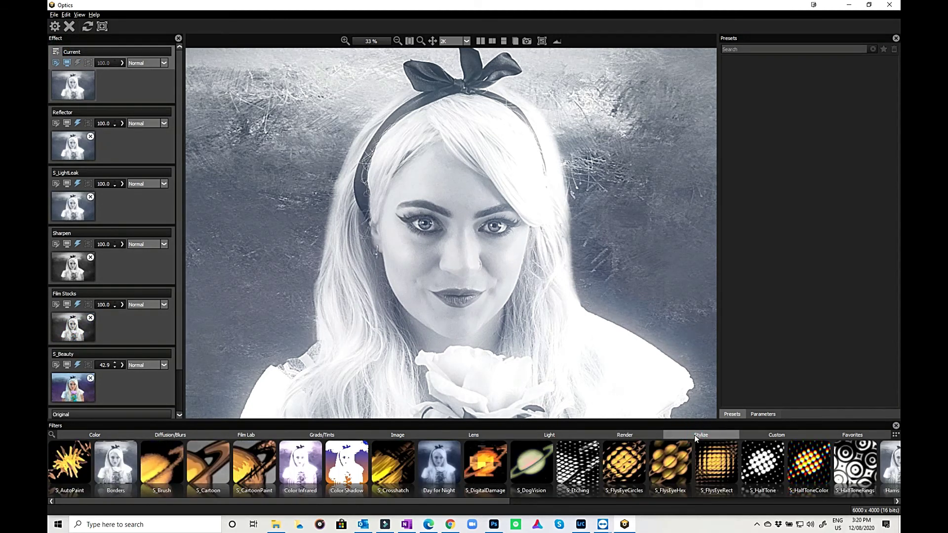
{"action": "left_click", "coordinate": [173, 462]}
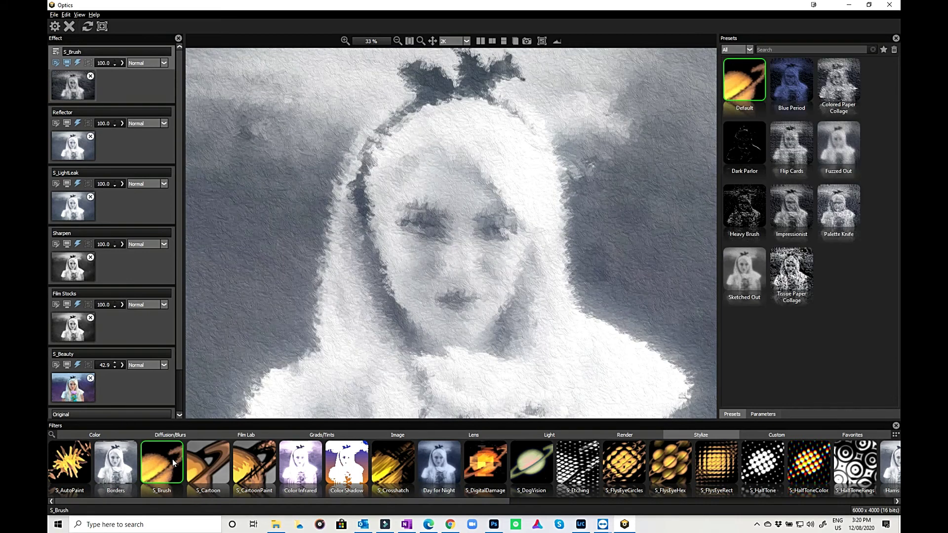
{"action": "left_click", "coordinate": [201, 472]}
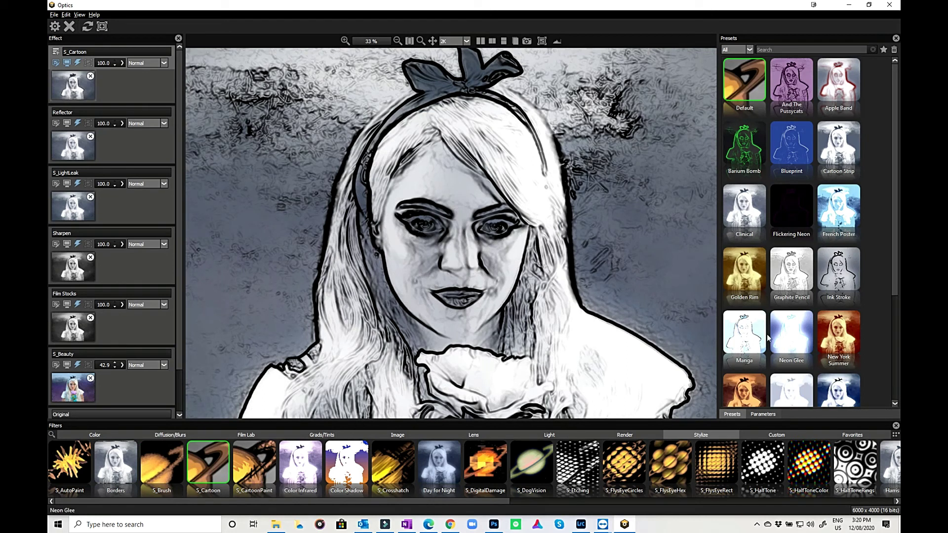
{"action": "left_click", "coordinate": [267, 471]}
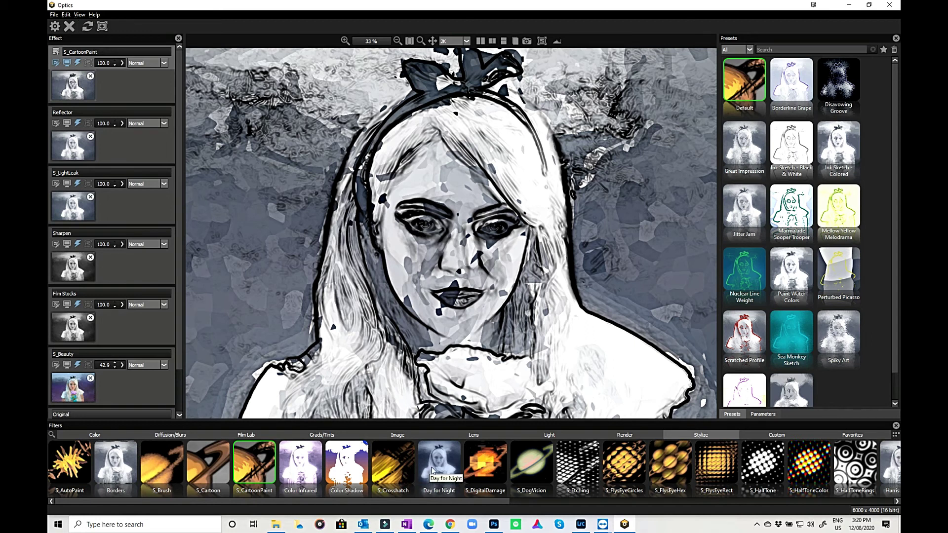
Step: Replace S_CartoonPaint with the S_DogVision filter and apply its Fluorescent Adolescent preset
{"action": "left_click_drag", "start_coordinate": [499, 503], "coordinate": [516, 503]}
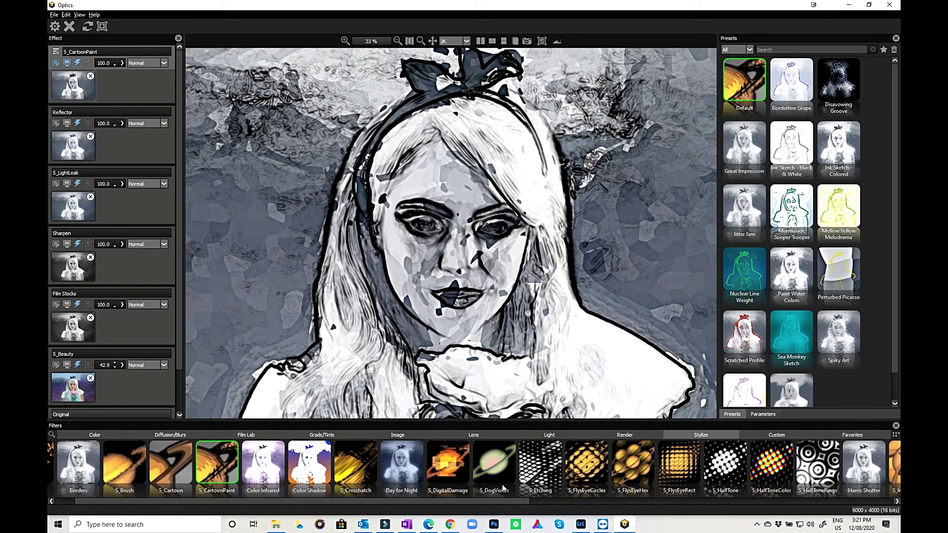
{"action": "left_click", "coordinate": [495, 471]}
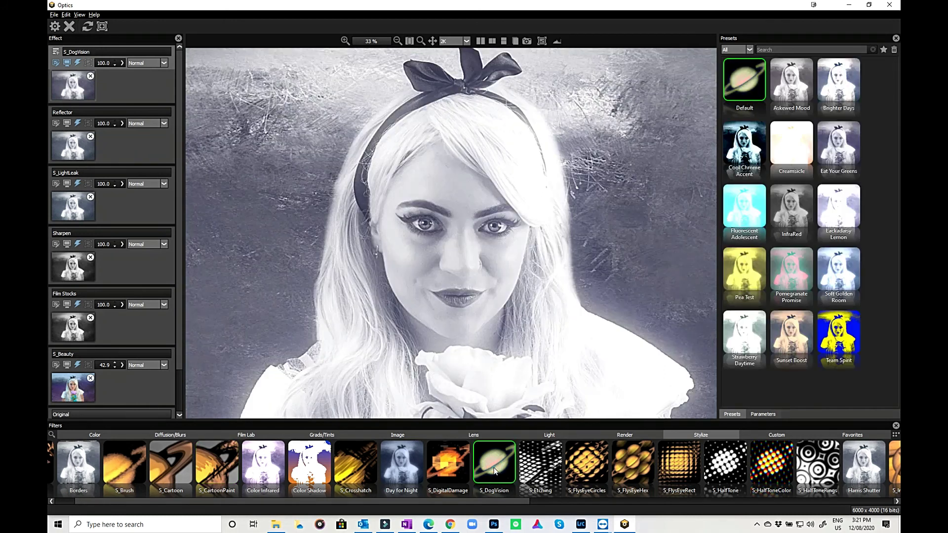
{"action": "left_click", "coordinate": [743, 214]}
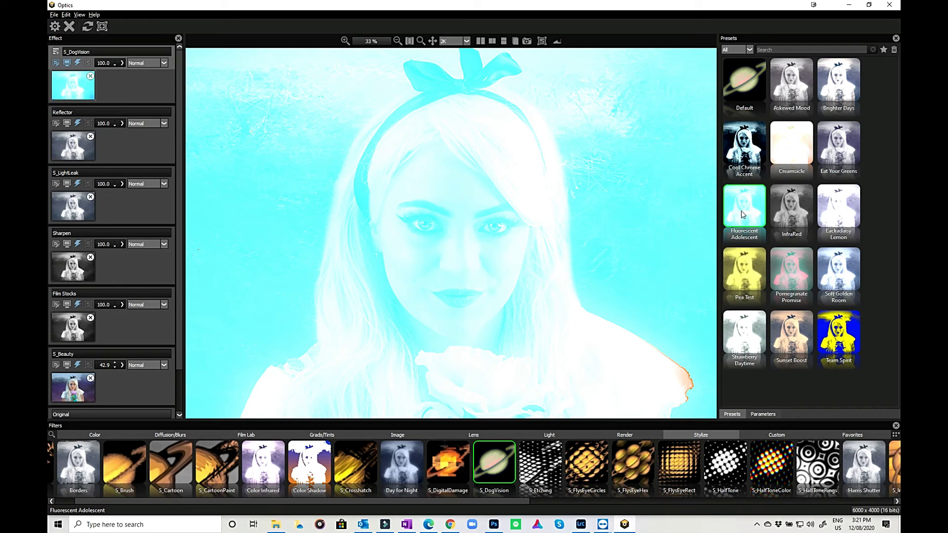
Step: Try the S_Etching filter on the top layer, and replace it with S_FlysEyeHex using the Fly's Eye in the Sky preset
{"action": "left_click", "coordinate": [548, 477]}
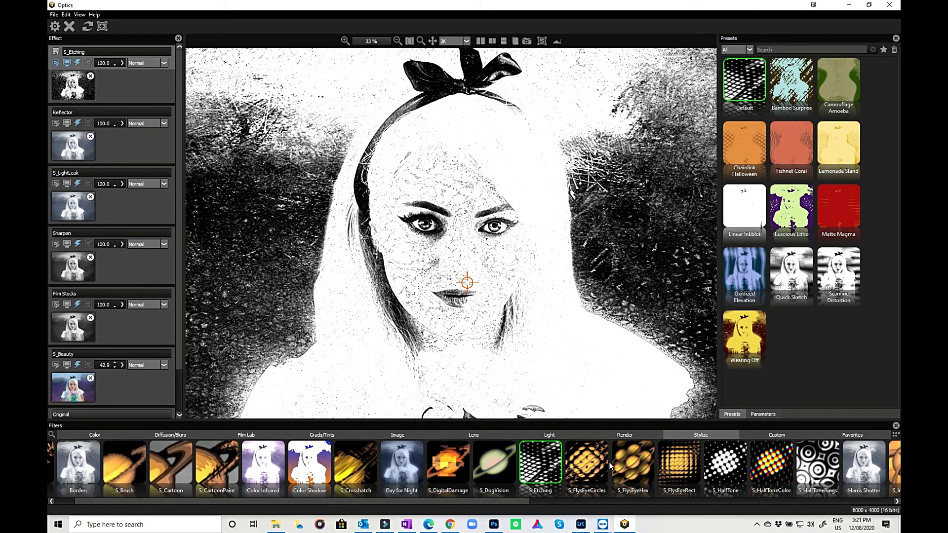
{"action": "left_click", "coordinate": [633, 468]}
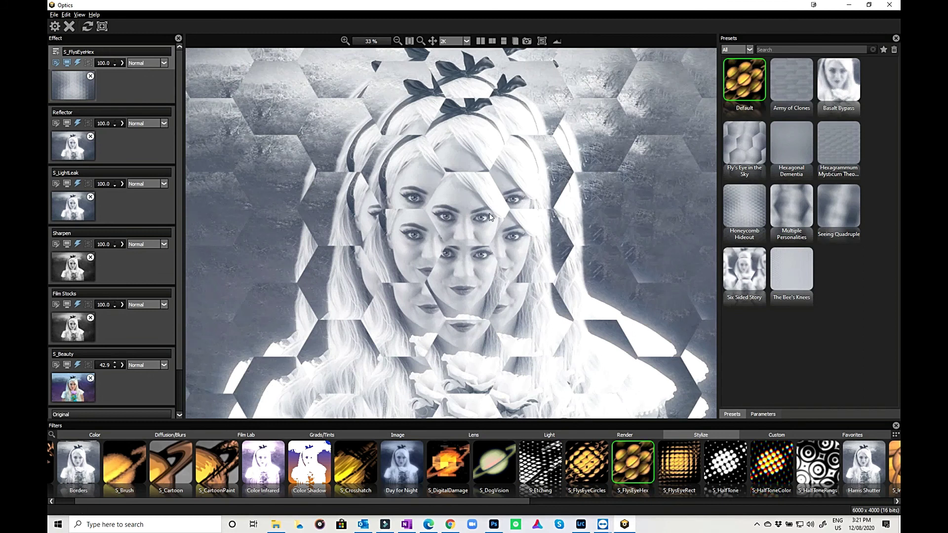
{"action": "left_click", "coordinate": [741, 141]}
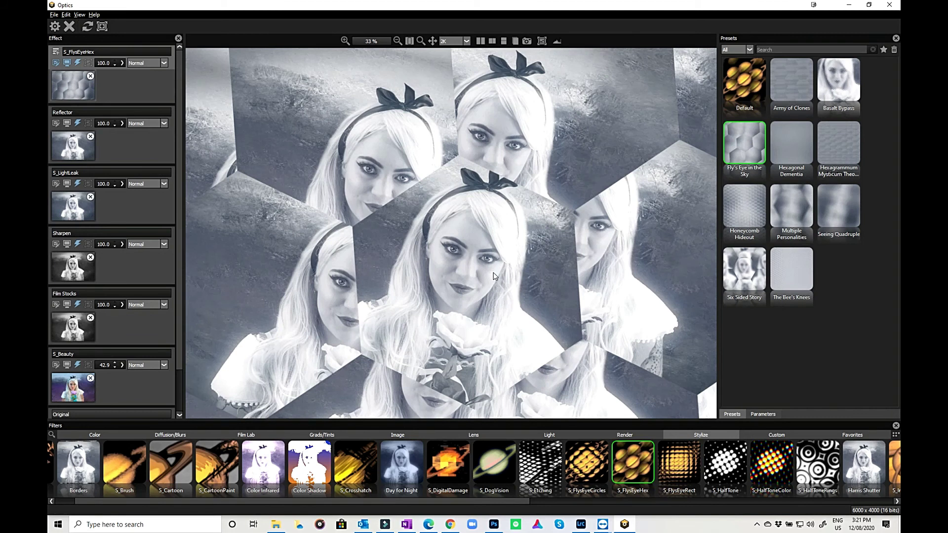
Step: Try the halftone filters S_HalfTone, S_HalfToneColor and S_HalfToneRings in turn on the top layer
{"action": "left_click", "coordinate": [724, 467]}
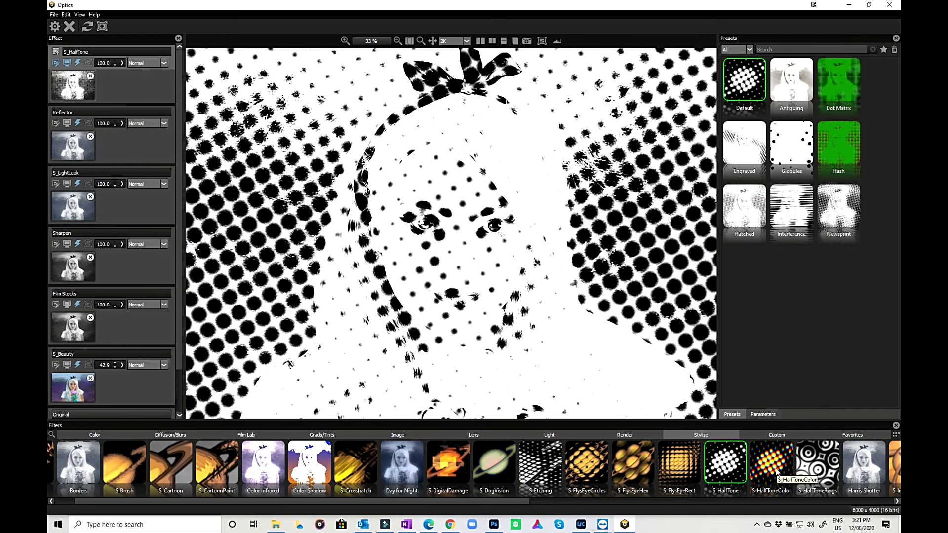
{"action": "left_click", "coordinate": [777, 472]}
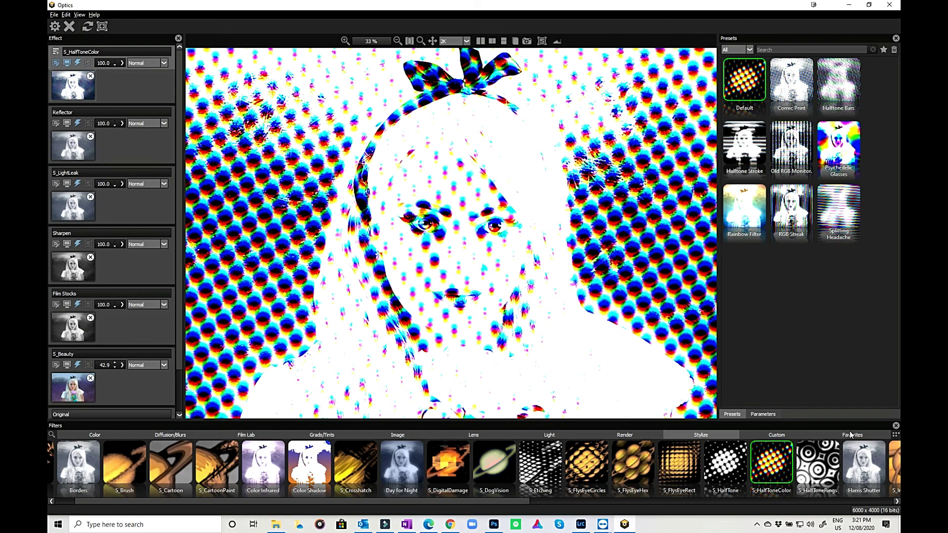
{"action": "left_click", "coordinate": [818, 462]}
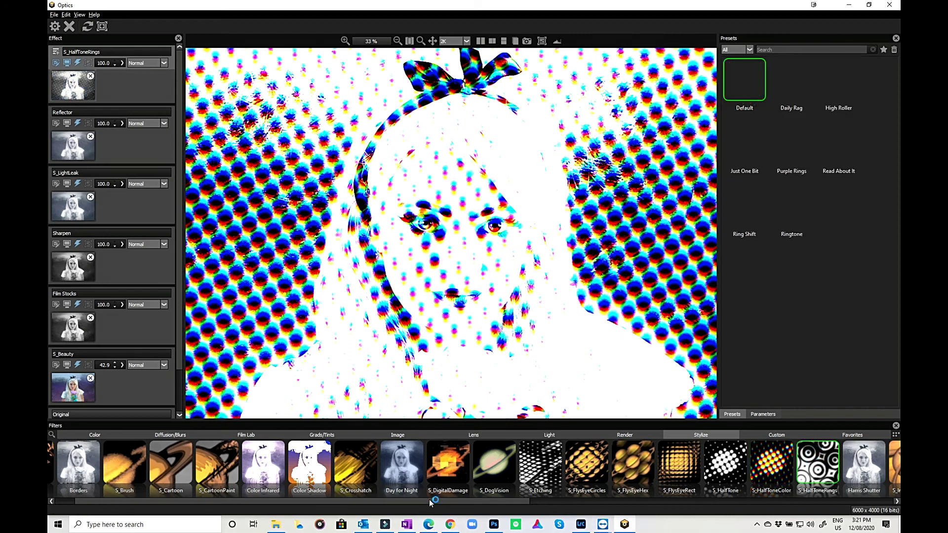
Step: Try the kaleidoscope filters S_KaleidoPolar and S_Kaleido on the top layer with their default presets
{"action": "left_click_drag", "start_coordinate": [430, 500], "coordinate": [587, 516]}
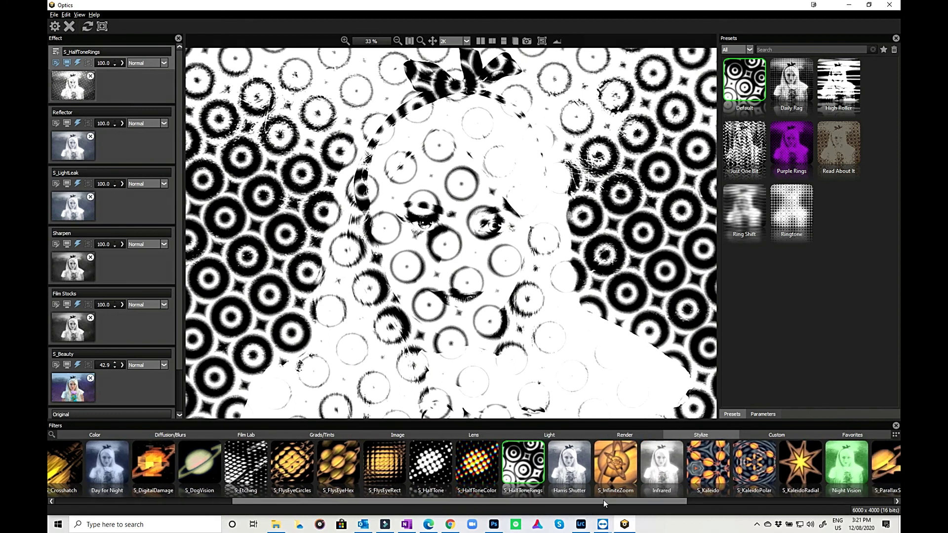
{"action": "left_click", "coordinate": [748, 469]}
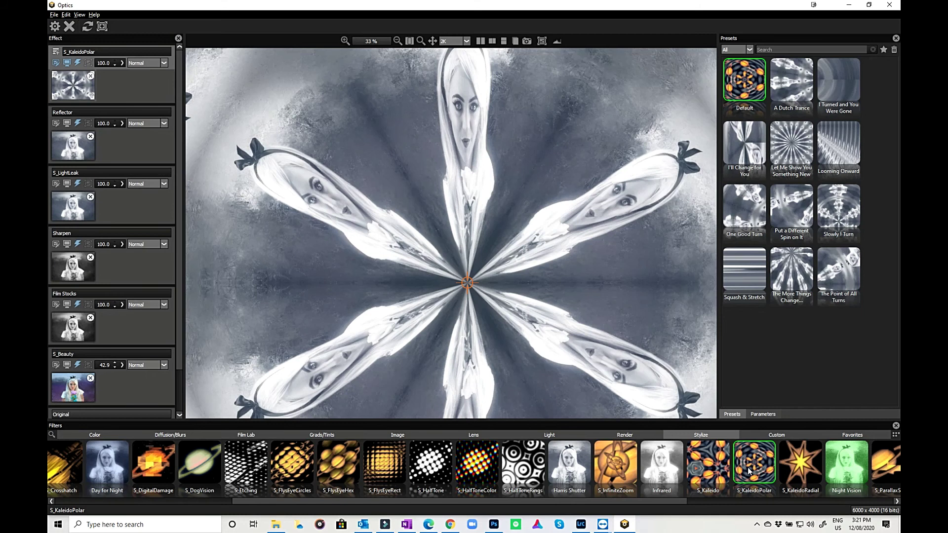
{"action": "left_click", "coordinate": [706, 467]}
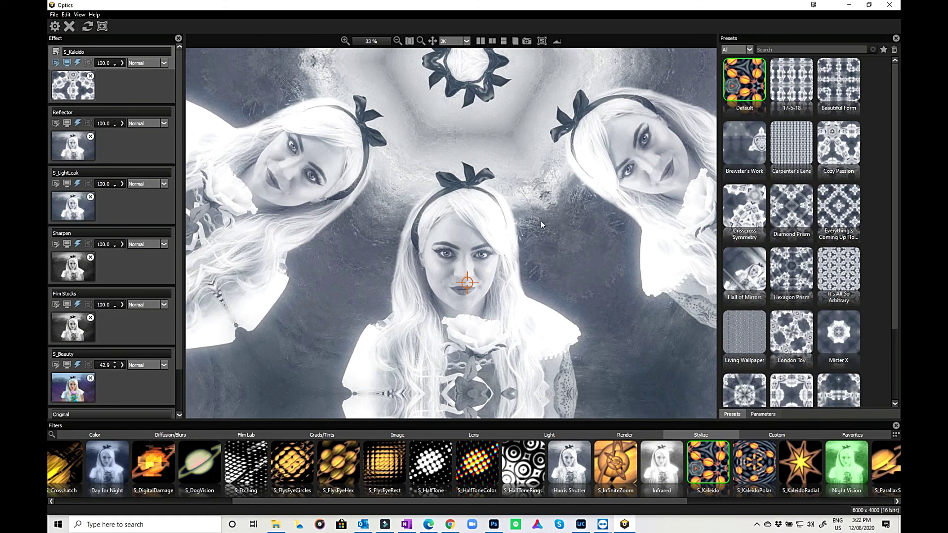
Step: Try the Pencil filter on the top layer, compare presets Pencil 1, 3, 4 and 5, and choose Pencil 5
{"action": "left_click_drag", "start_coordinate": [626, 502], "coordinate": [806, 517]}
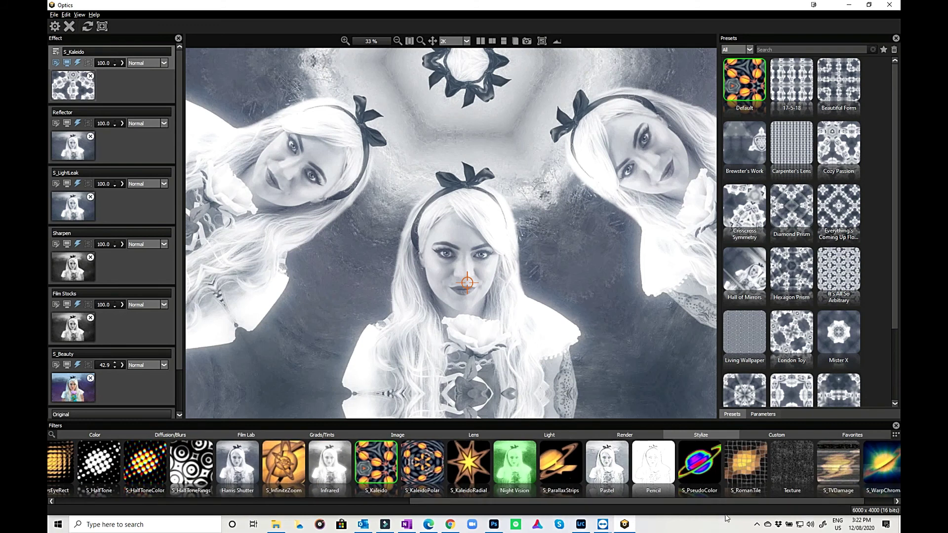
{"action": "left_click", "coordinate": [647, 474]}
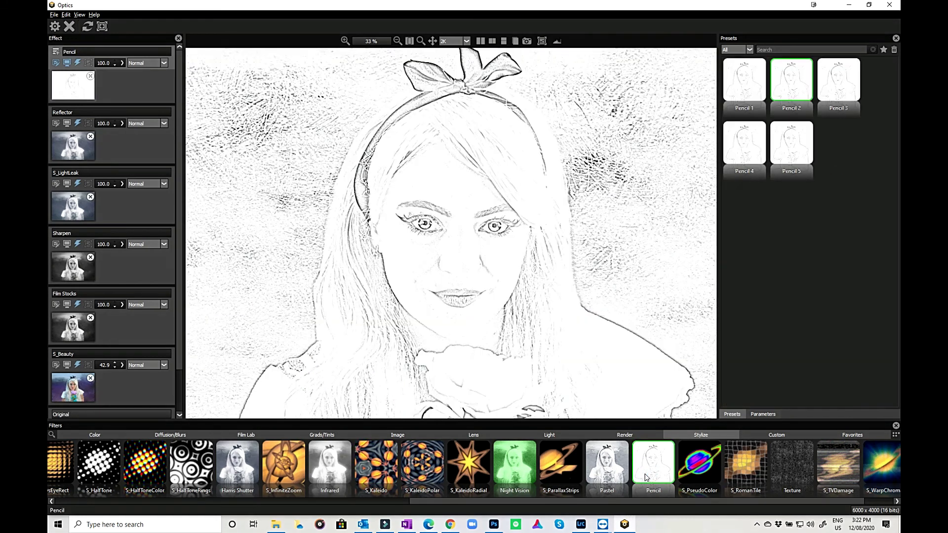
{"action": "left_click", "coordinate": [742, 79]}
{"action": "left_click", "coordinate": [855, 85]}
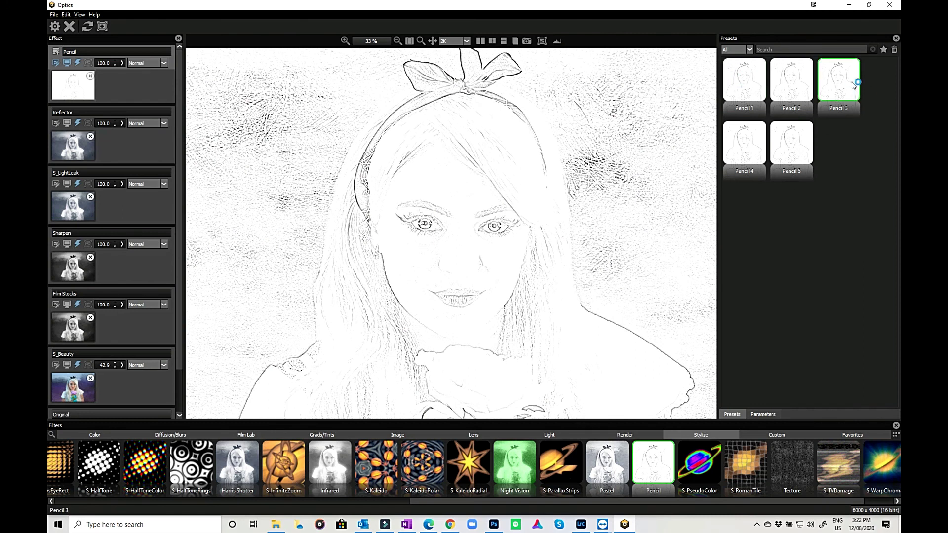
{"action": "left_click", "coordinate": [750, 151]}
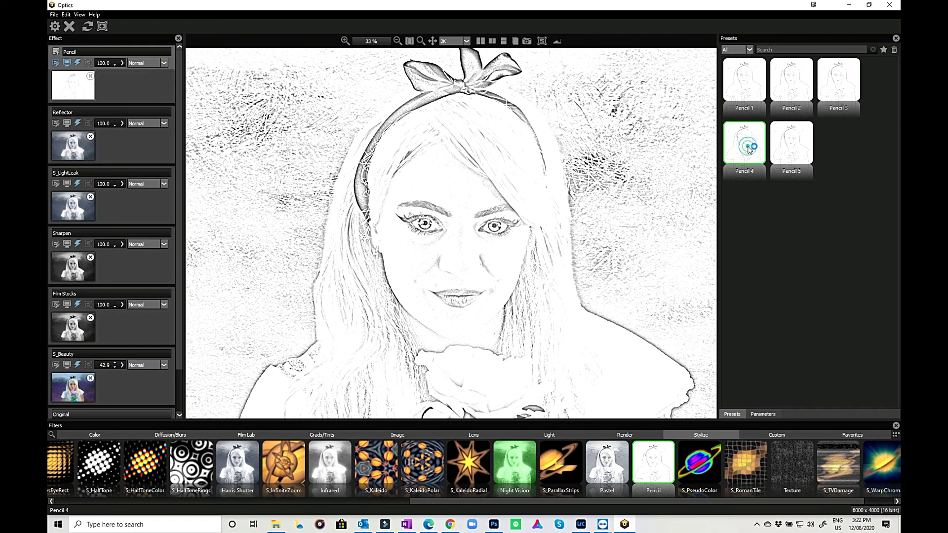
{"action": "left_click", "coordinate": [787, 151]}
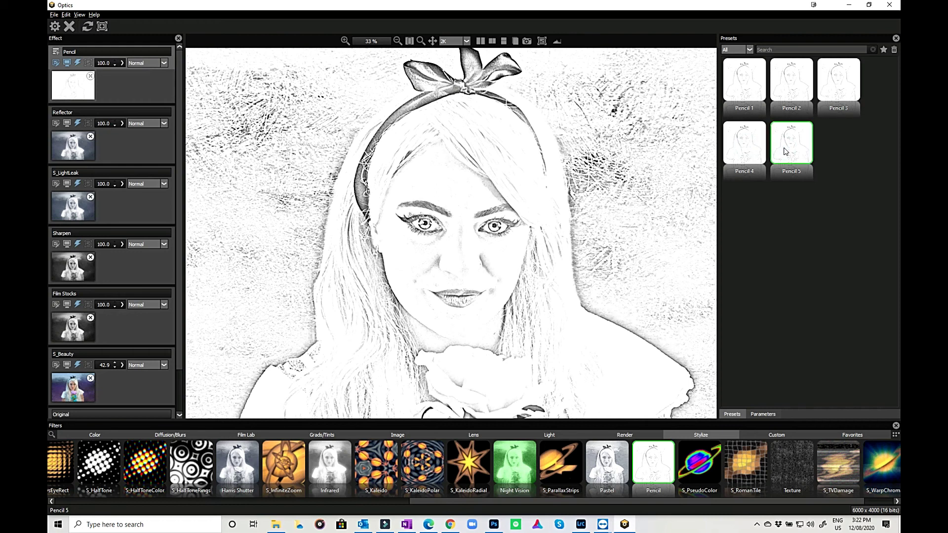
{"action": "left_click", "coordinate": [742, 79]}
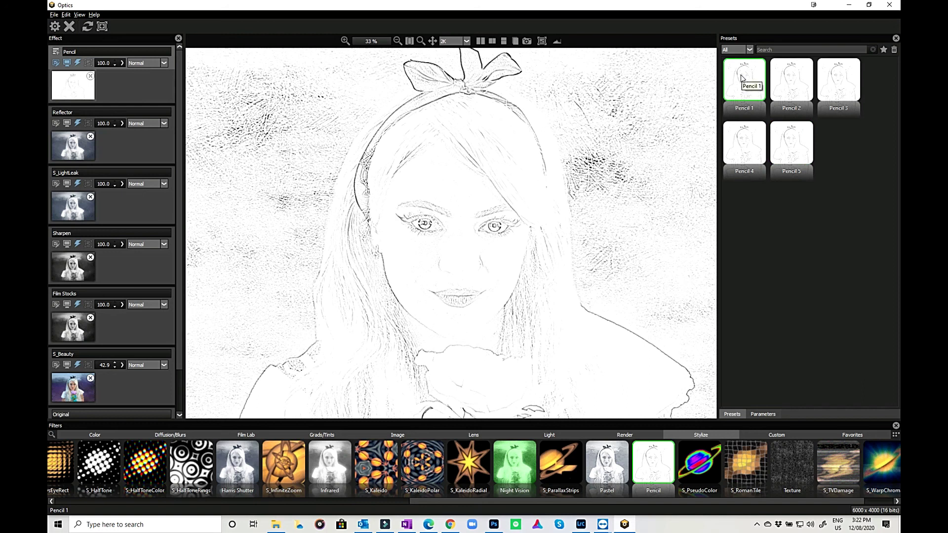
{"action": "left_click", "coordinate": [784, 135]}
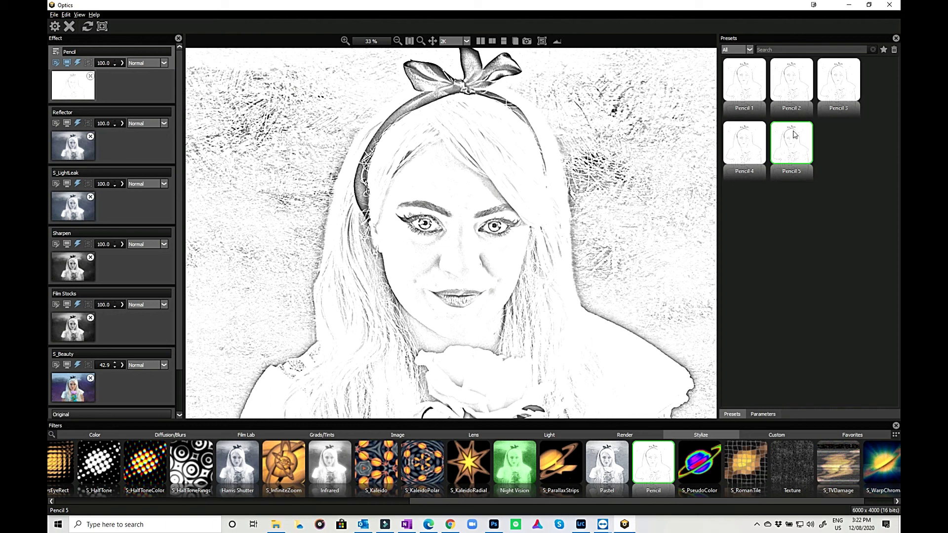
Step: Replace the Pencil filter with S_TVDamage, try its Motown preset, and apply the VHS Tape FF/RW preset
{"action": "scroll", "coordinate": [847, 501], "scroll_direction": "down", "scroll_amount": 1}
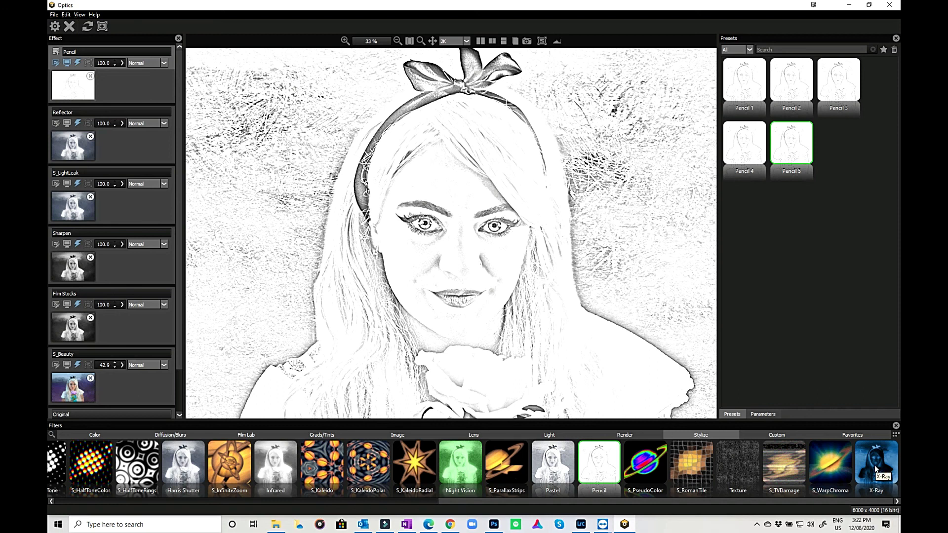
{"action": "left_click", "coordinate": [784, 467]}
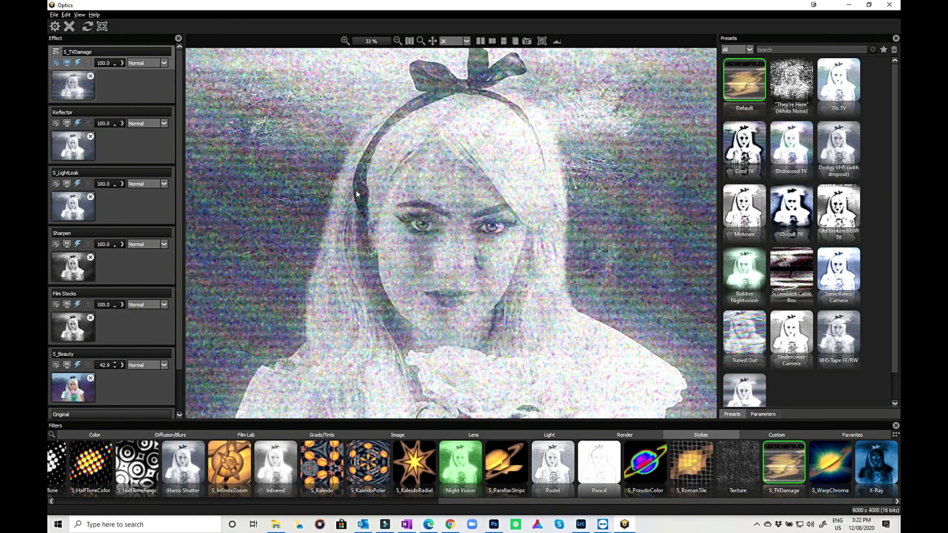
{"action": "left_click", "coordinate": [754, 202]}
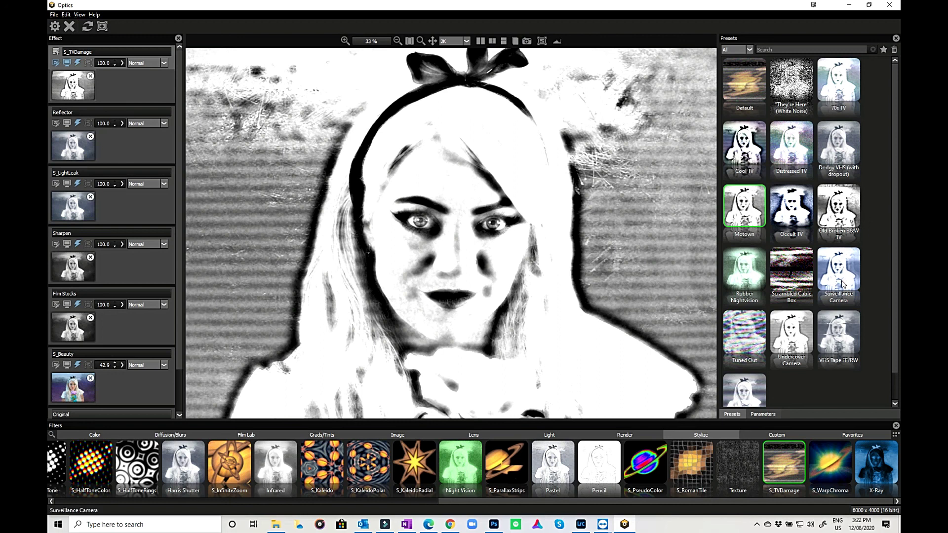
{"action": "left_click", "coordinate": [837, 340]}
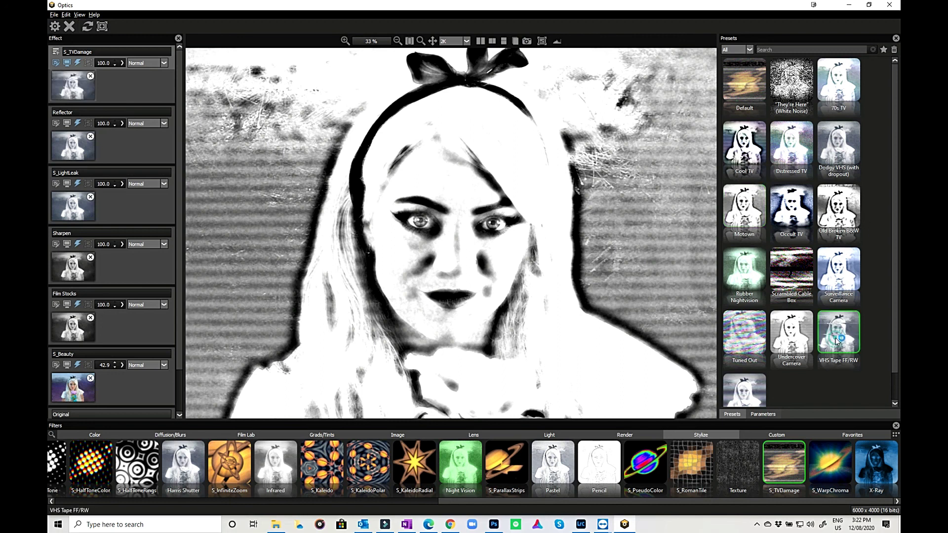